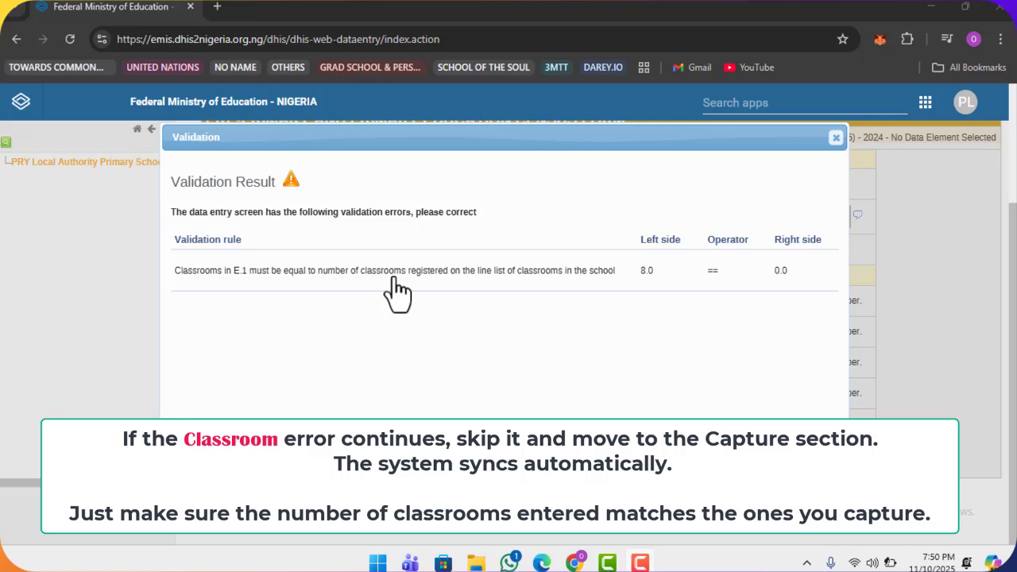
- Dismiss the validation result to reveal Section E showing 8 classrooms
{"action": "left_click", "coordinate": [834, 140]}
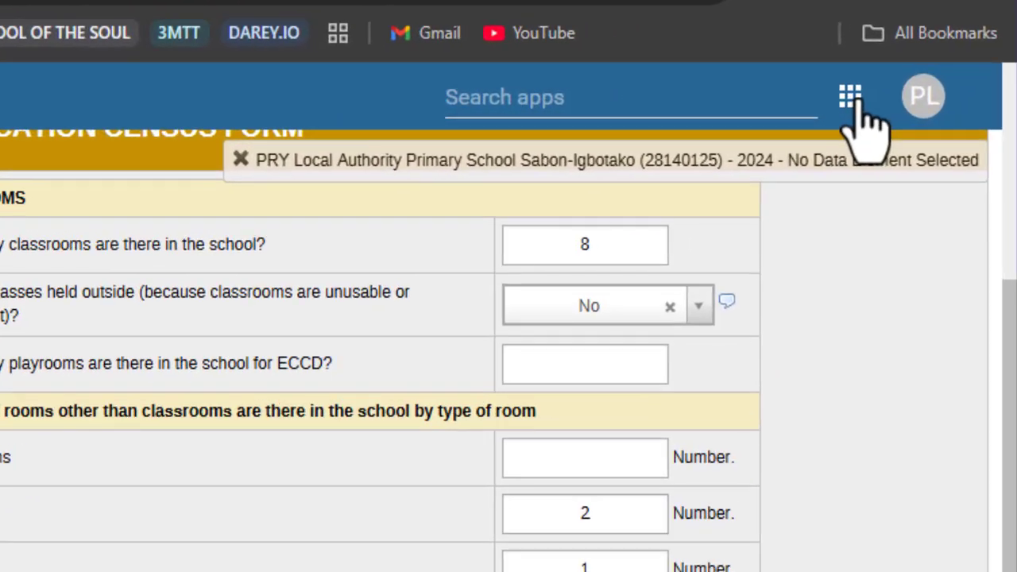
- Switch from Data Entry to the Capture app from the apps menu
{"action": "left_click", "coordinate": [858, 103]}
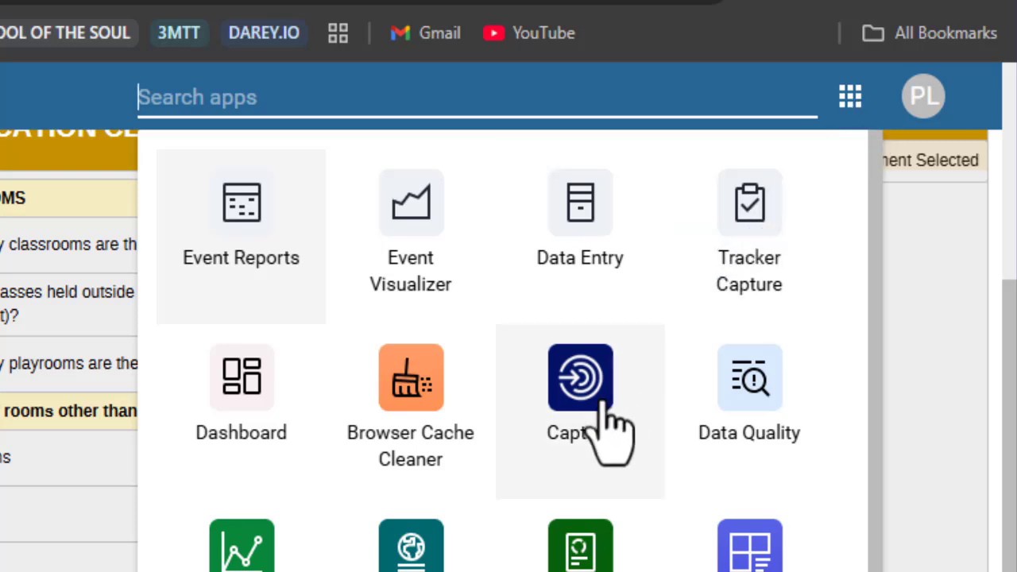
{"action": "left_click", "coordinate": [587, 386]}
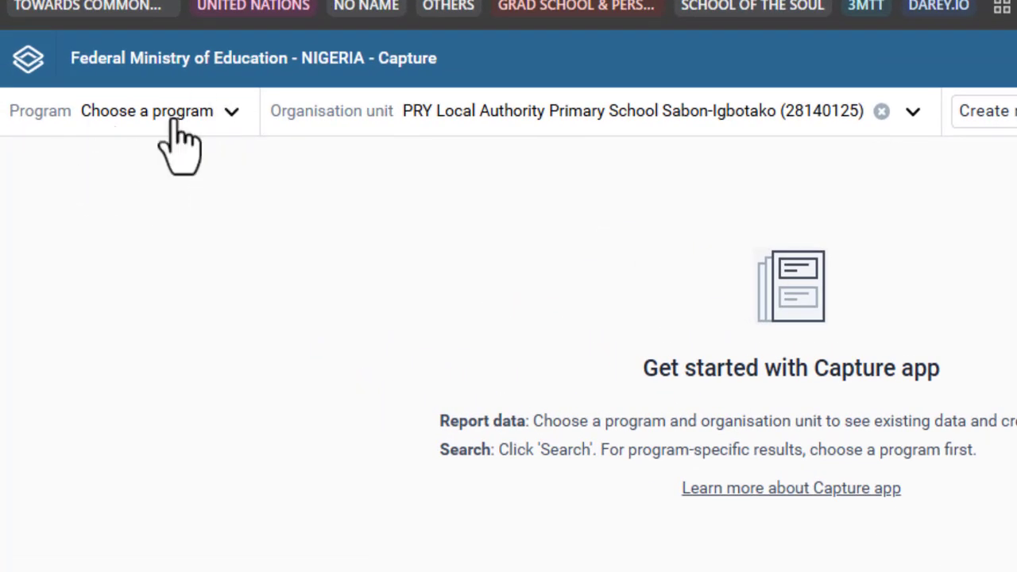
- Select the D. 4 STAFF Pre Primary and Primary School program
{"action": "left_click", "coordinate": [216, 127]}
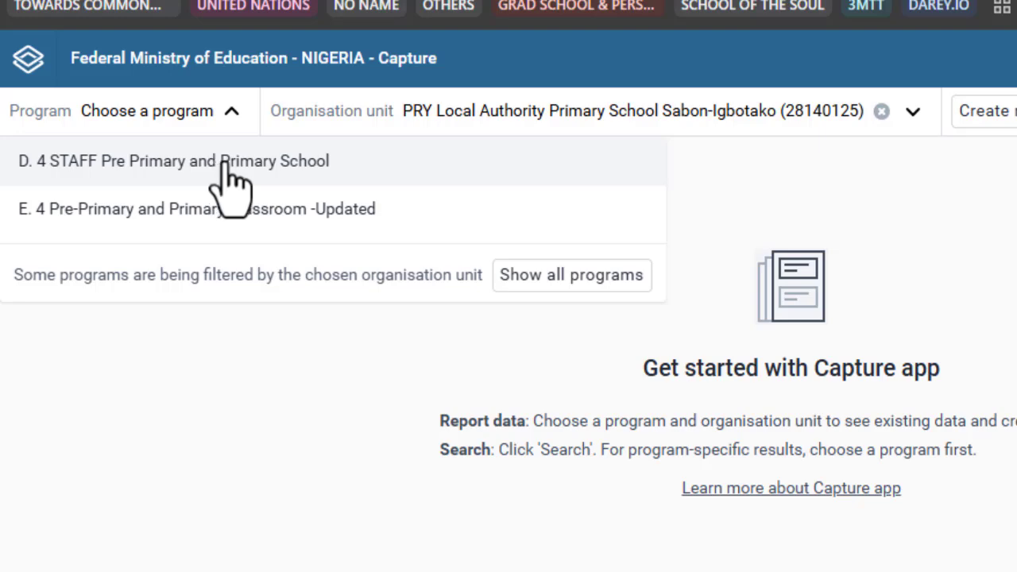
{"action": "left_click", "coordinate": [225, 163]}
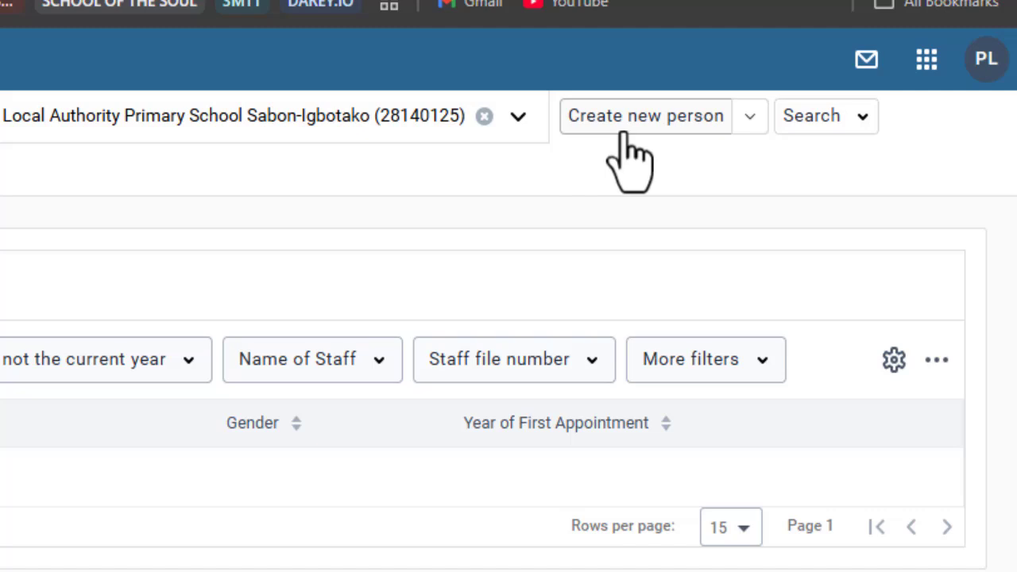
- Start a new staff person registration, with the enrolment date defaulting to 10-11-2025
{"action": "left_click", "coordinate": [624, 133]}
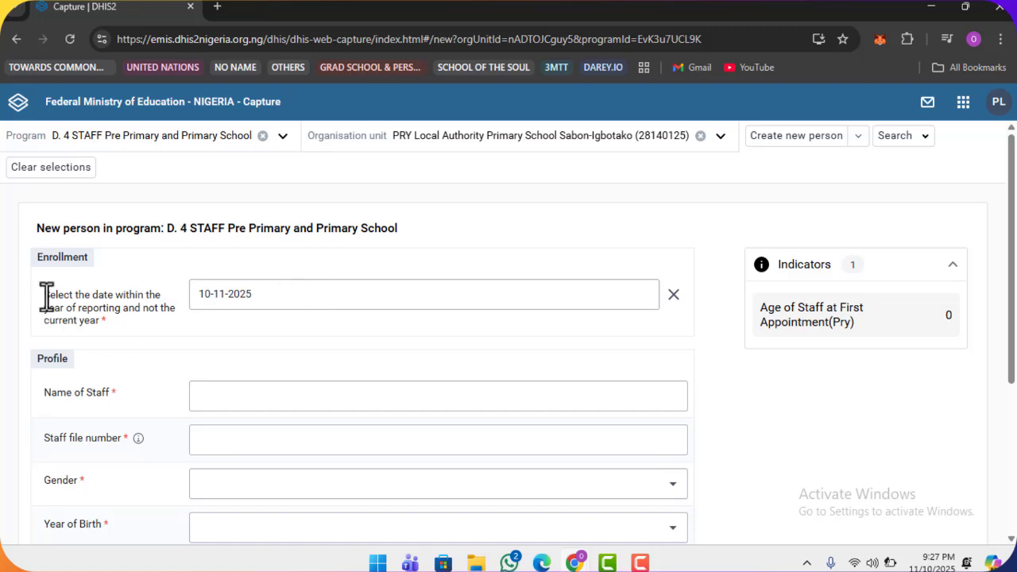
{"action": "left_click_drag", "start_coordinate": [48, 295], "coordinate": [98, 329]}
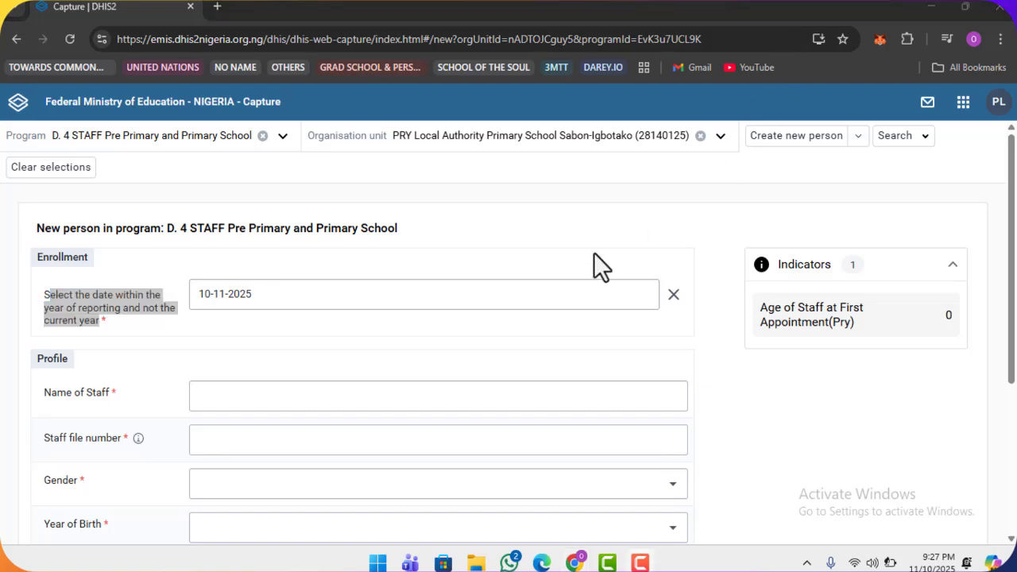
{"action": "left_click", "coordinate": [87, 316]}
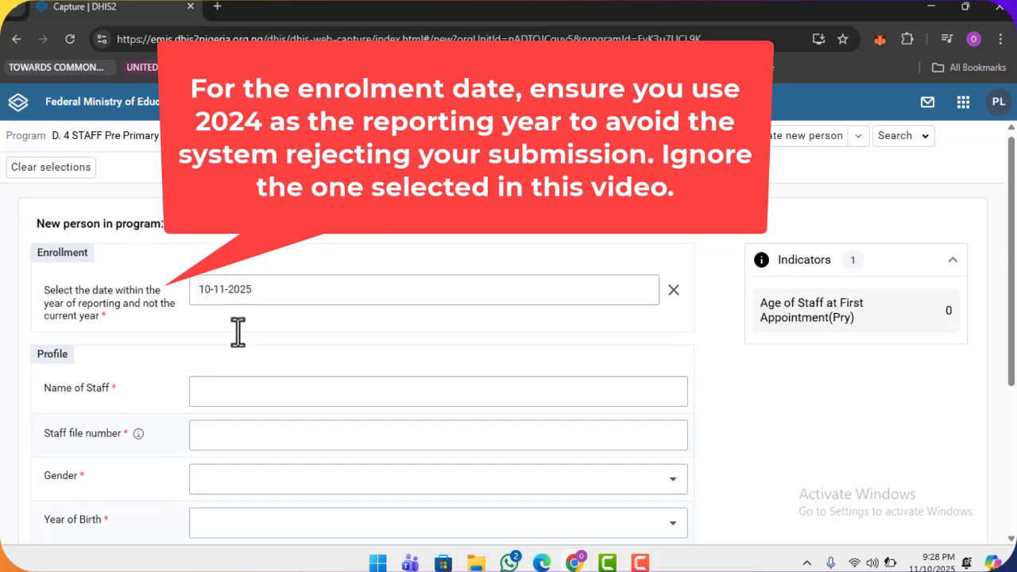
{"action": "scroll", "coordinate": [238, 338], "scroll_direction": "down", "scroll_amount": 2}
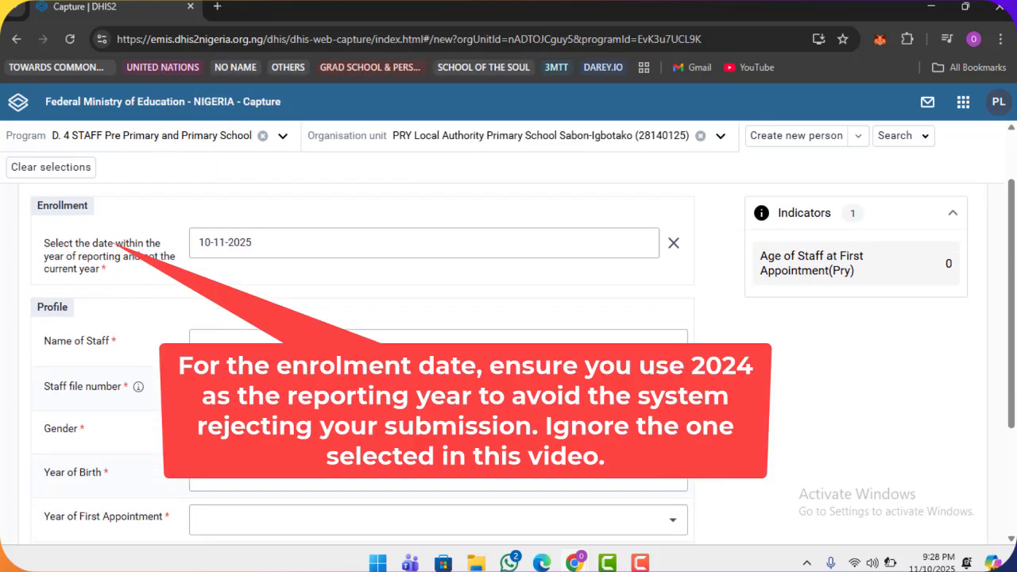
- Set the enrollment date to 31 January 2025
{"action": "left_click", "coordinate": [247, 216]}
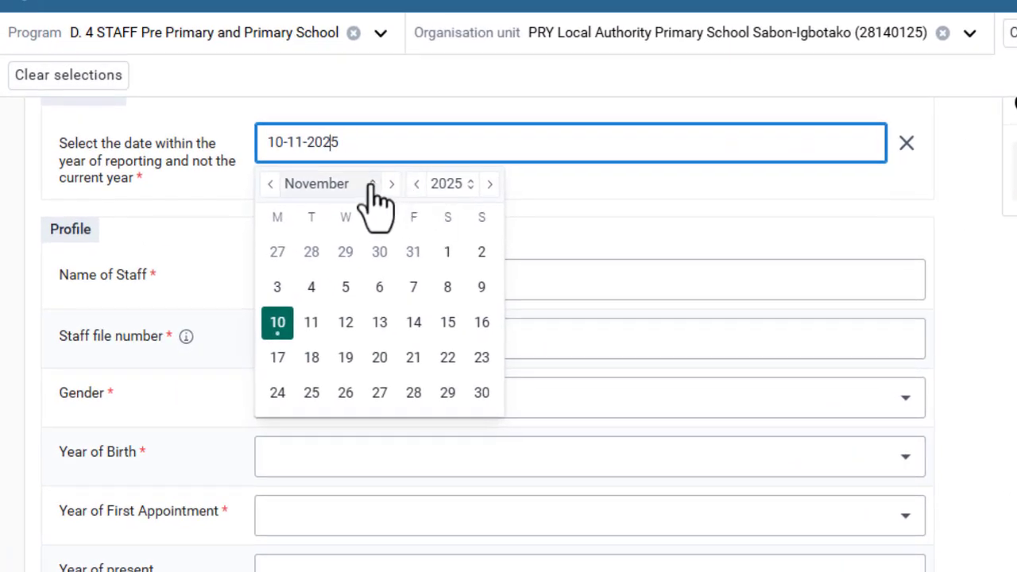
{"action": "left_click", "coordinate": [370, 187]}
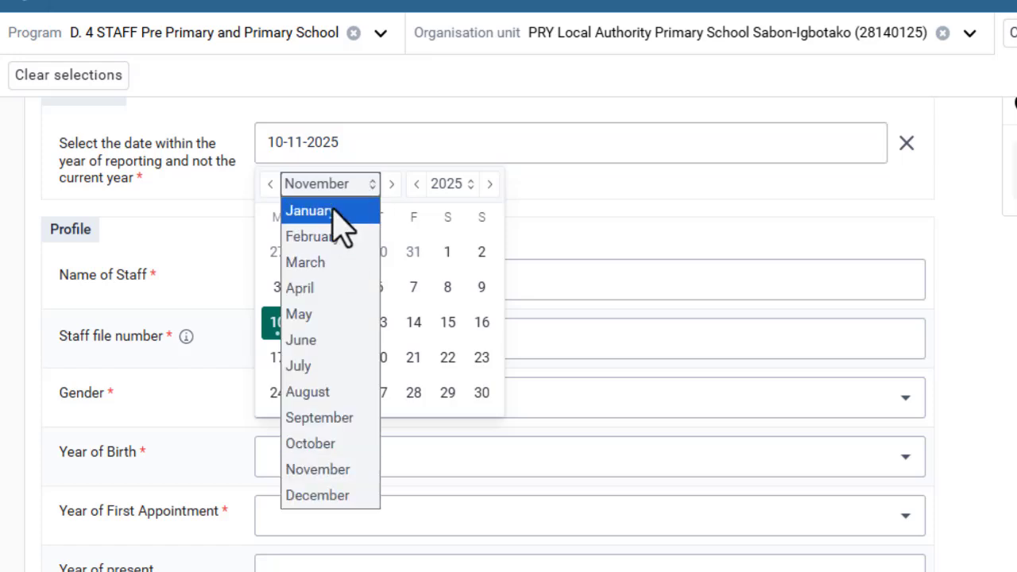
{"action": "left_click", "coordinate": [340, 210]}
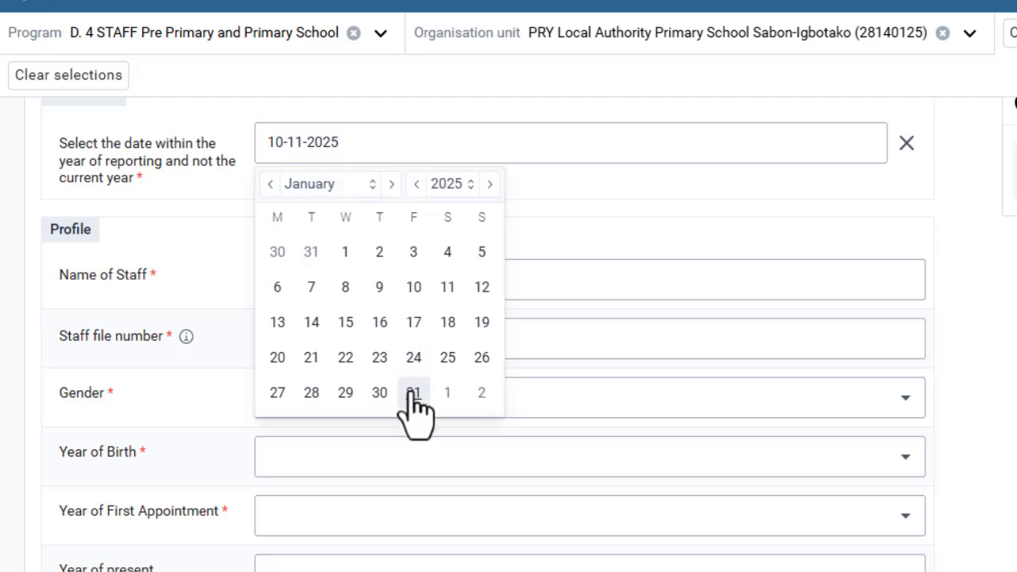
{"action": "left_click", "coordinate": [412, 391]}
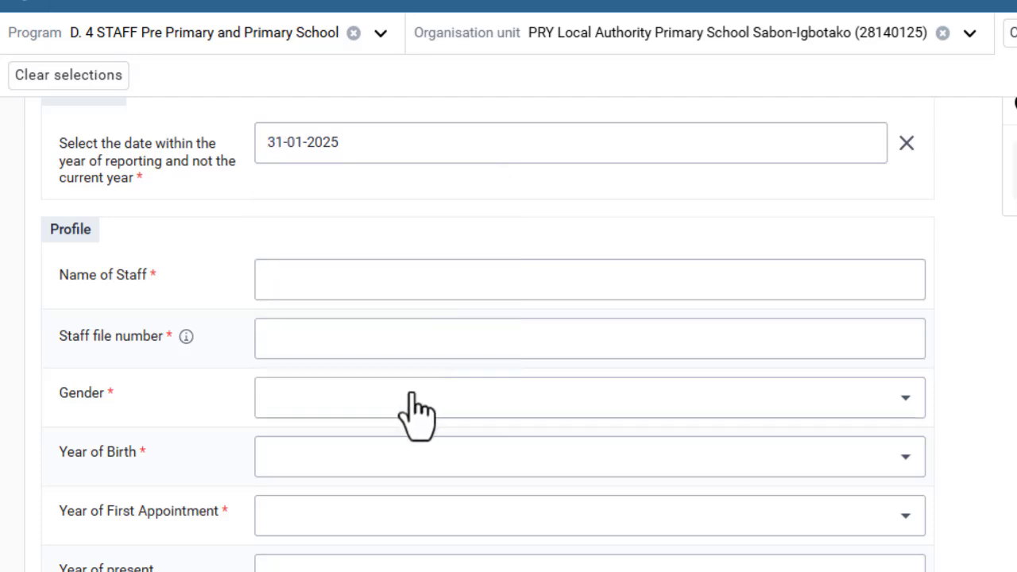
- Enter the staff member's name and file number, and set gender to Female
{"action": "left_click", "coordinate": [398, 288]}
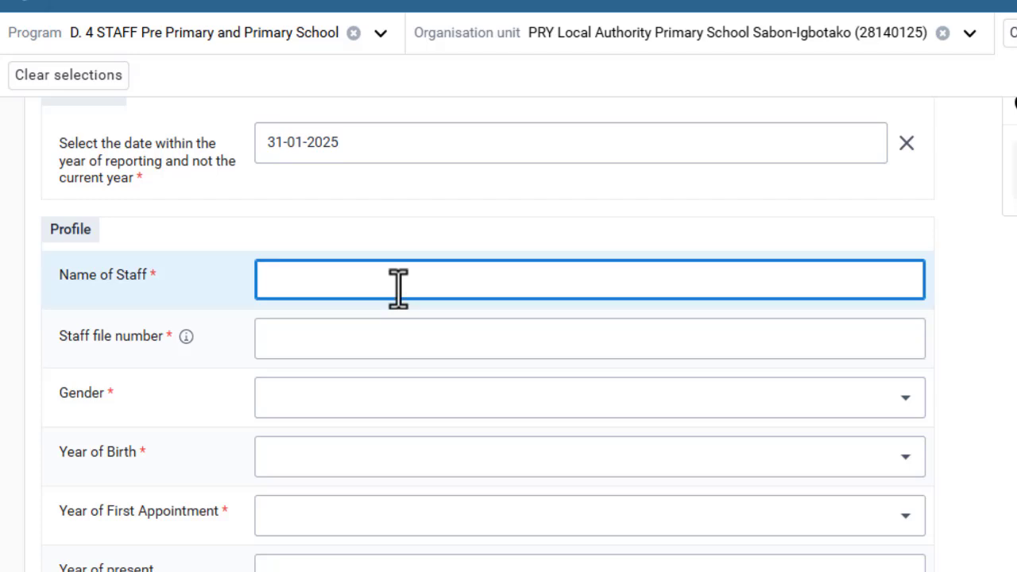
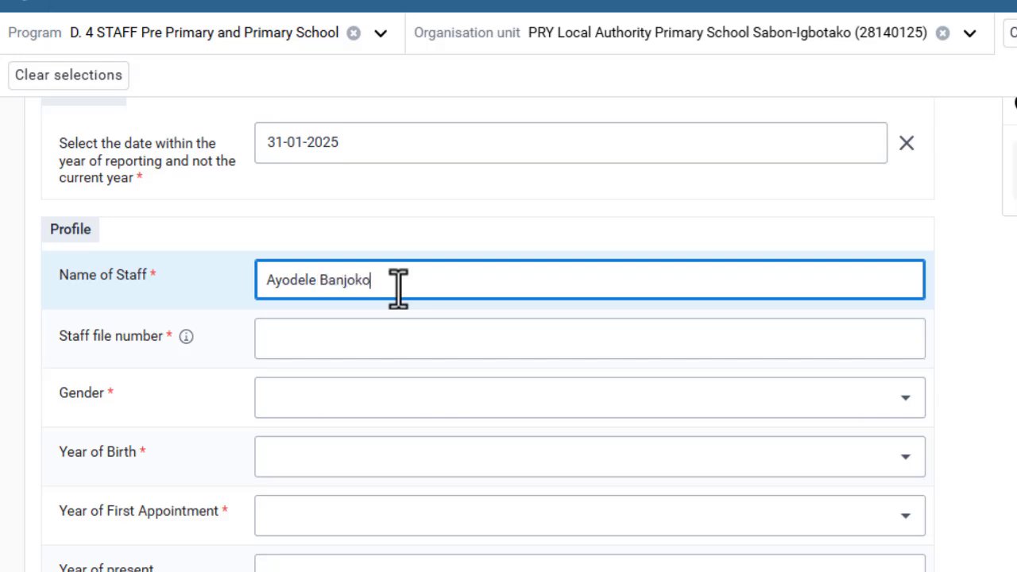
{"action": "left_click", "coordinate": [382, 337]}
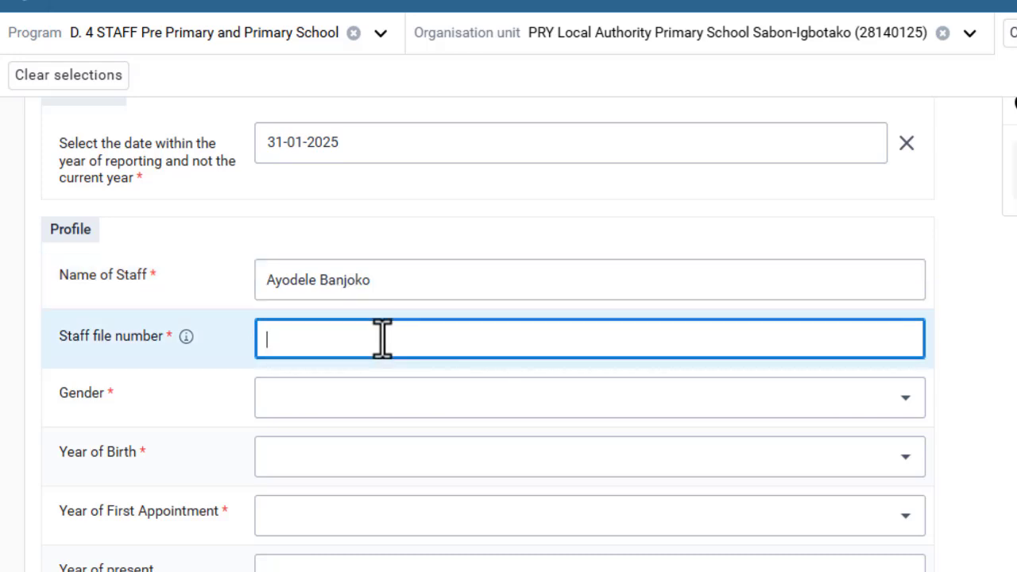
{"action": "type", "text": "23778"}
{"action": "left_click", "coordinate": [388, 401]}
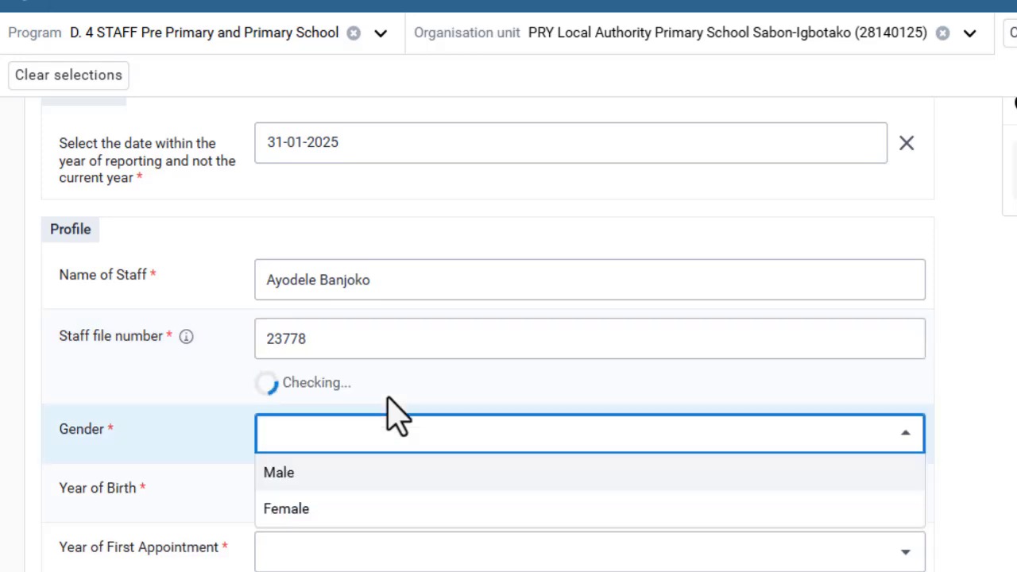
{"action": "left_click", "coordinate": [398, 471]}
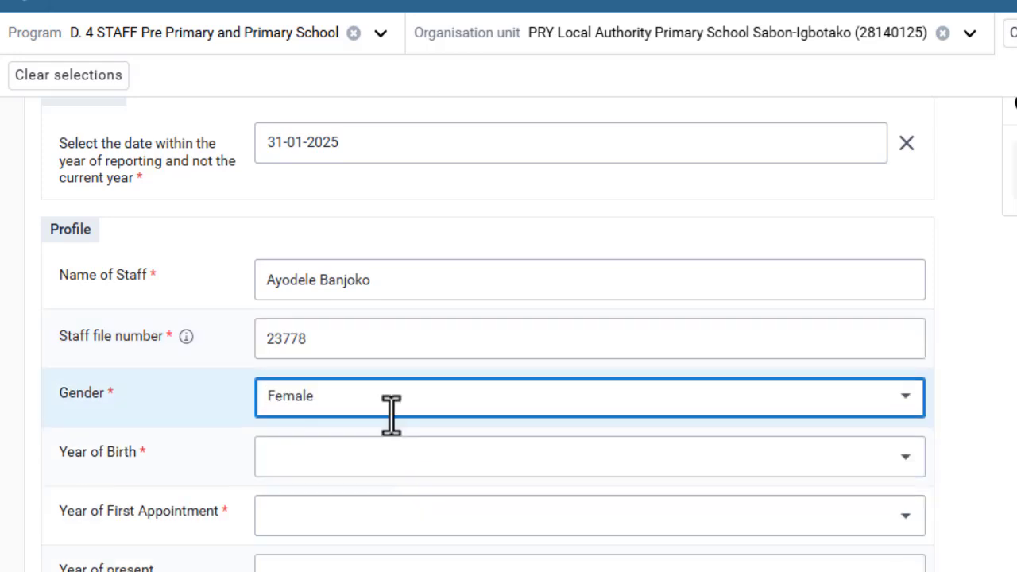
- Change gender to Male and set the year of birth to 1980
{"action": "scroll", "coordinate": [415, 358], "scroll_direction": "down", "scroll_amount": 2}
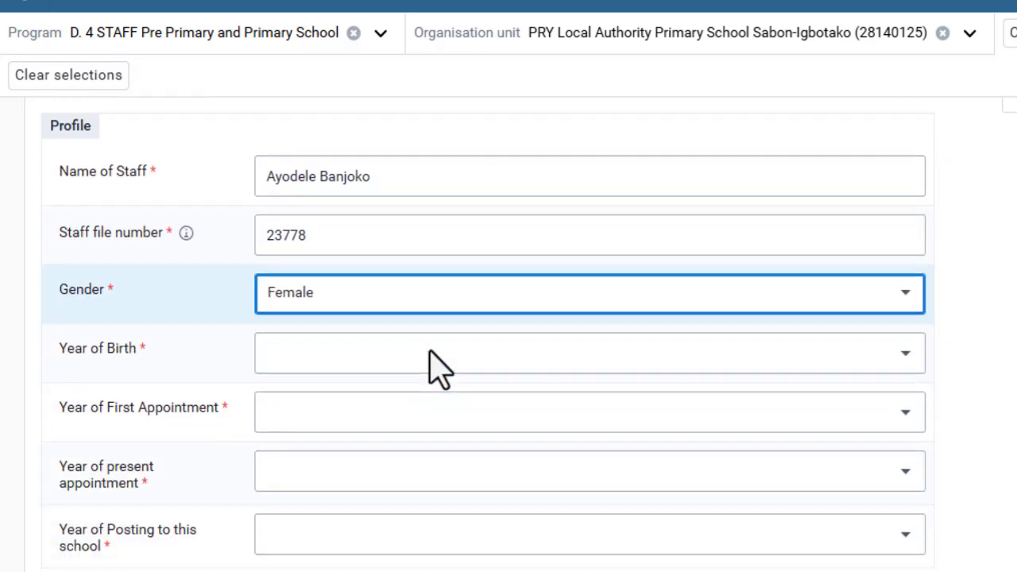
{"action": "left_click", "coordinate": [429, 300]}
{"action": "left_click", "coordinate": [426, 331]}
{"action": "left_click", "coordinate": [413, 355]}
{"action": "scroll", "coordinate": [411, 352], "scroll_direction": "down", "scroll_amount": 2}
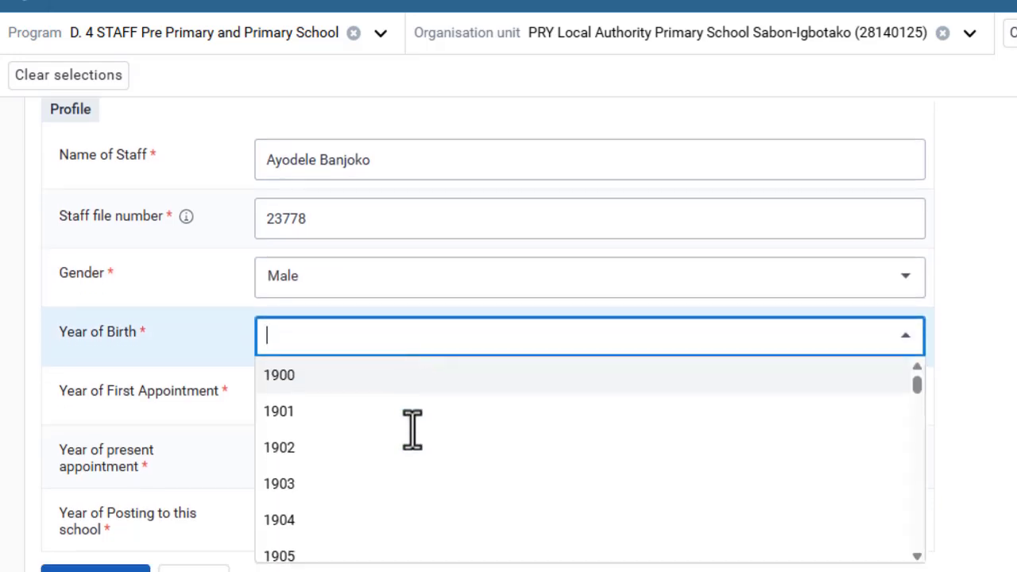
{"action": "left_click", "coordinate": [925, 105]}
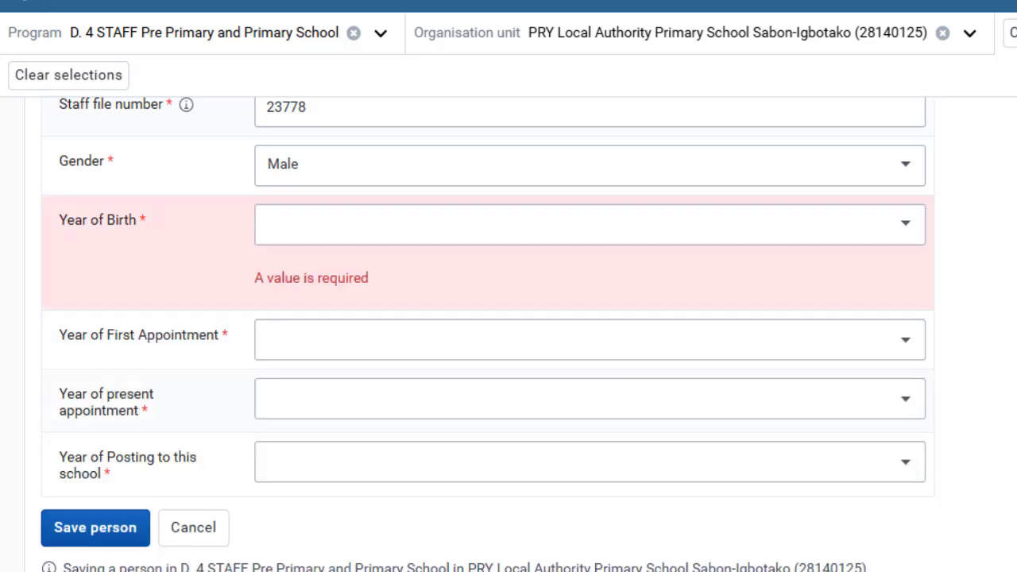
{"action": "left_click", "coordinate": [378, 238]}
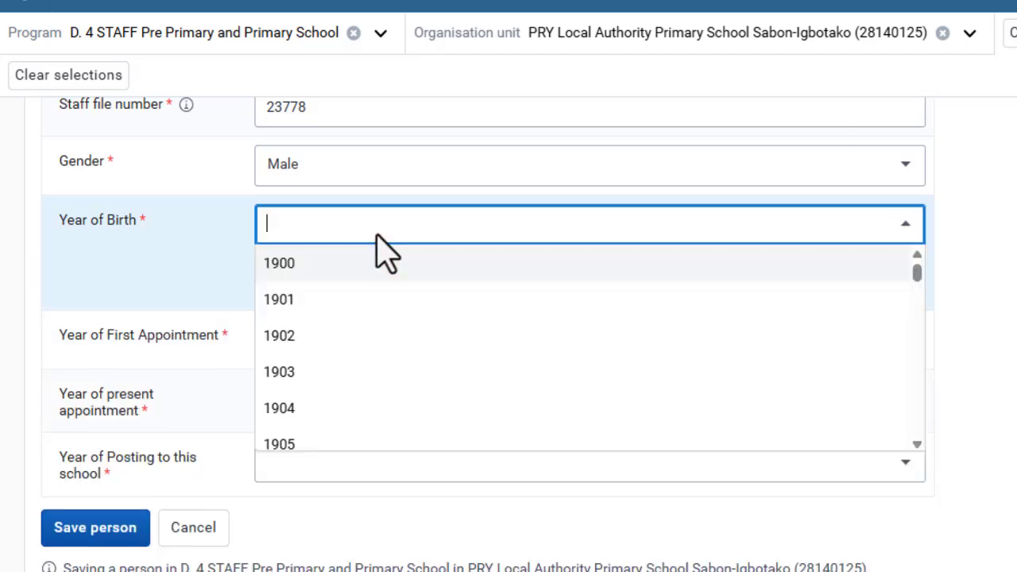
{"action": "scroll", "coordinate": [378, 365], "scroll_direction": "down", "scroll_amount": 15}
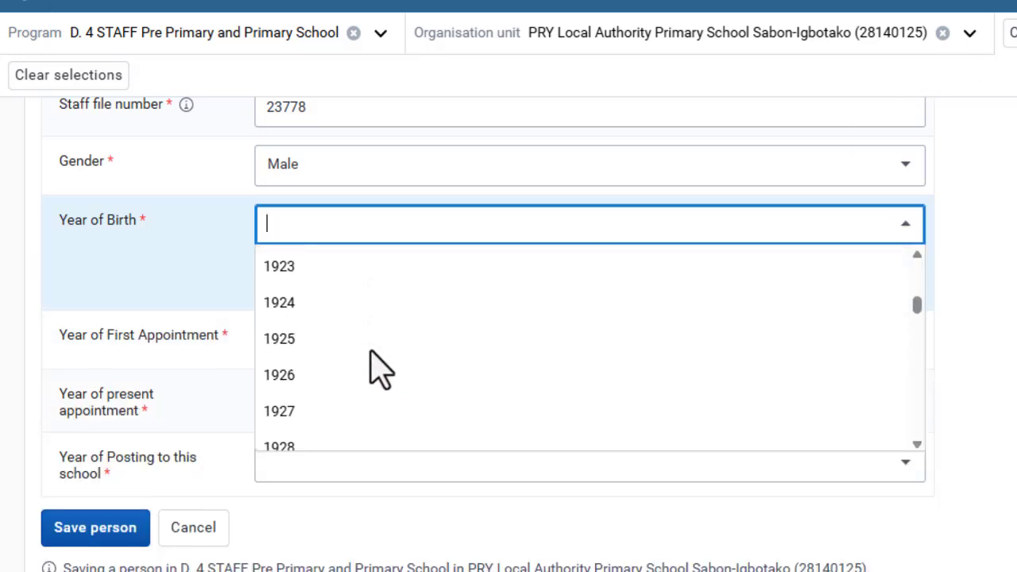
{"action": "type", "text": "19"}
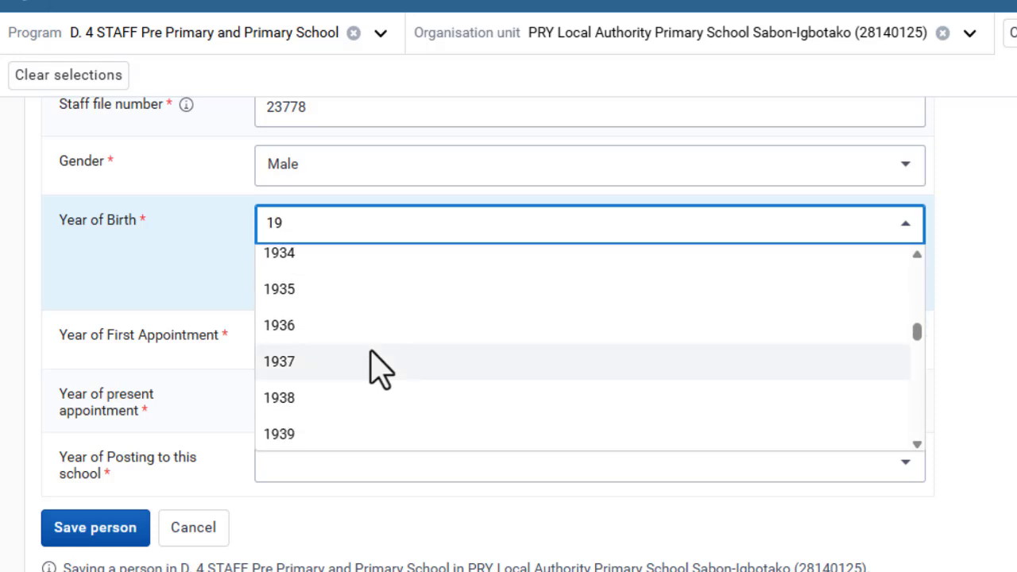
{"action": "type", "text": "80"}
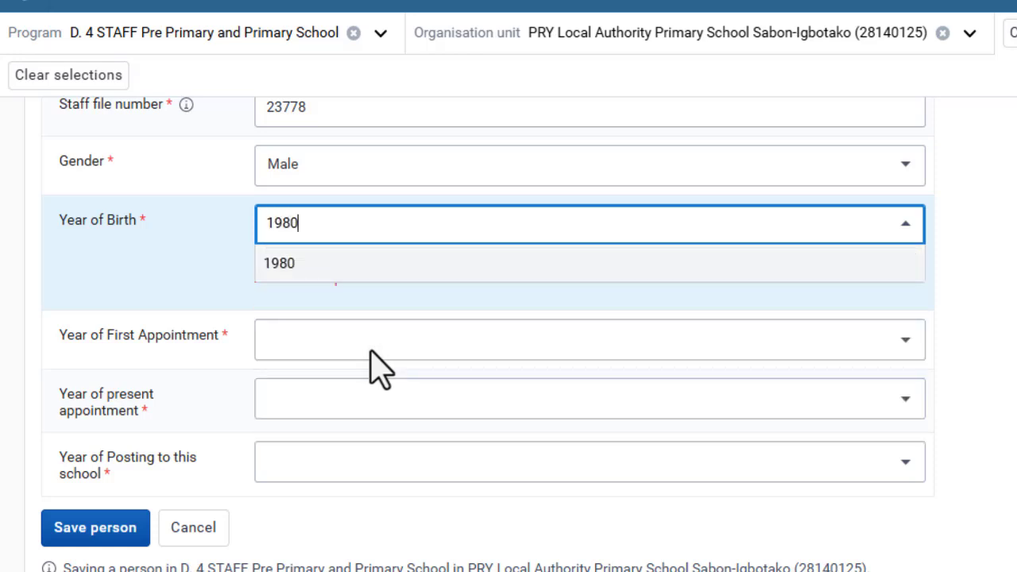
{"action": "left_click", "coordinate": [379, 272]}
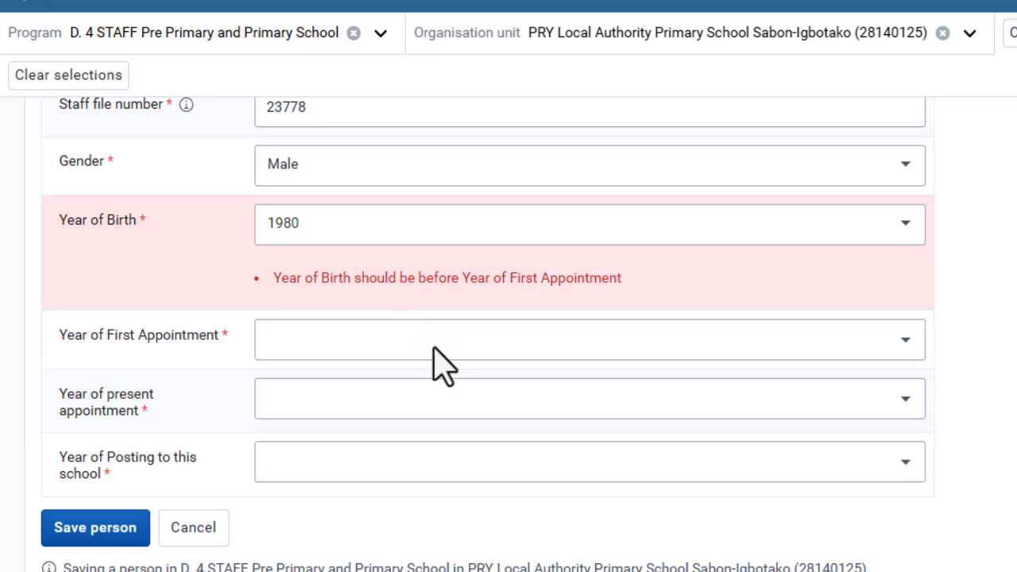
{"action": "key", "text": "Down"}
{"action": "key", "text": "Down"}
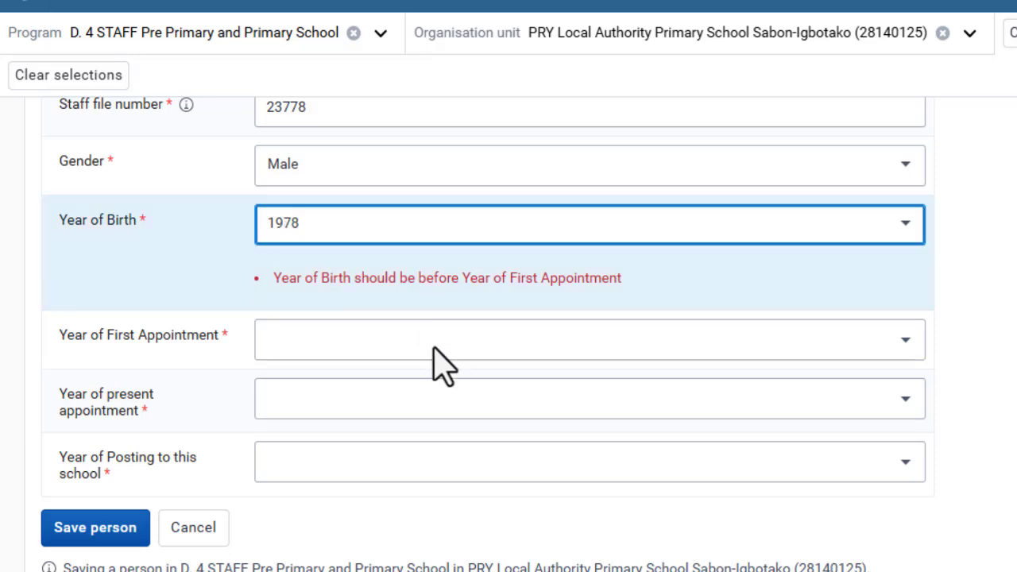
- Set the year of first appointment to 2010
{"action": "left_click", "coordinate": [433, 347]}
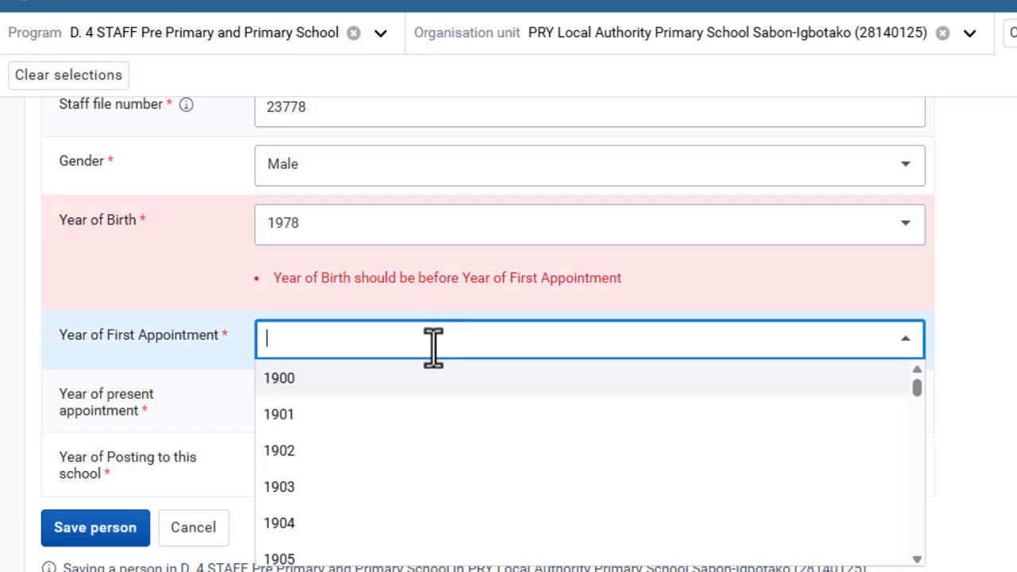
{"action": "scroll", "coordinate": [461, 473], "scroll_direction": "down", "scroll_amount": 10}
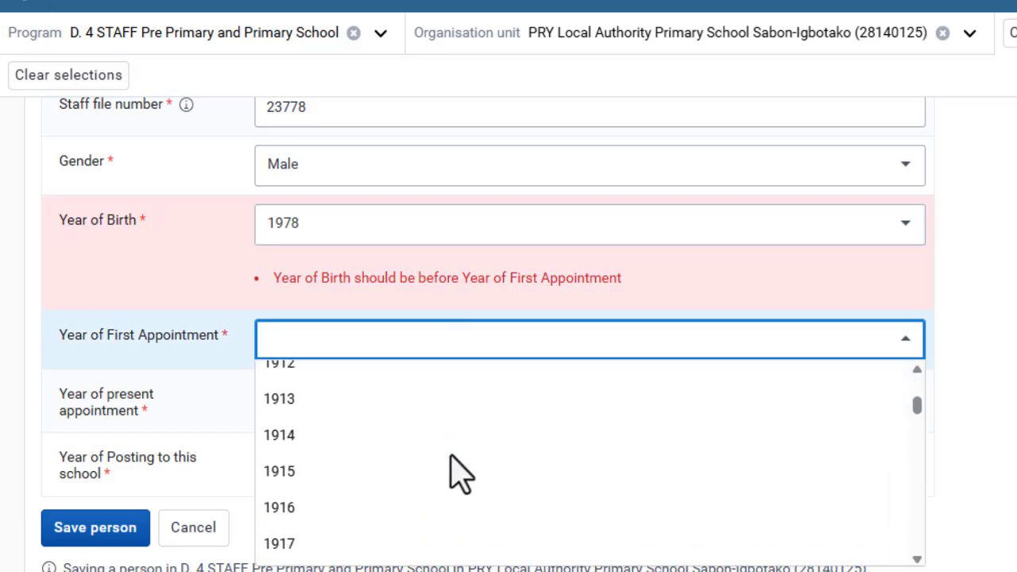
{"action": "scroll", "coordinate": [451, 458], "scroll_direction": "down", "scroll_amount": 12}
{"action": "type", "text": "200"}
{"action": "key", "text": "BackSpace"}
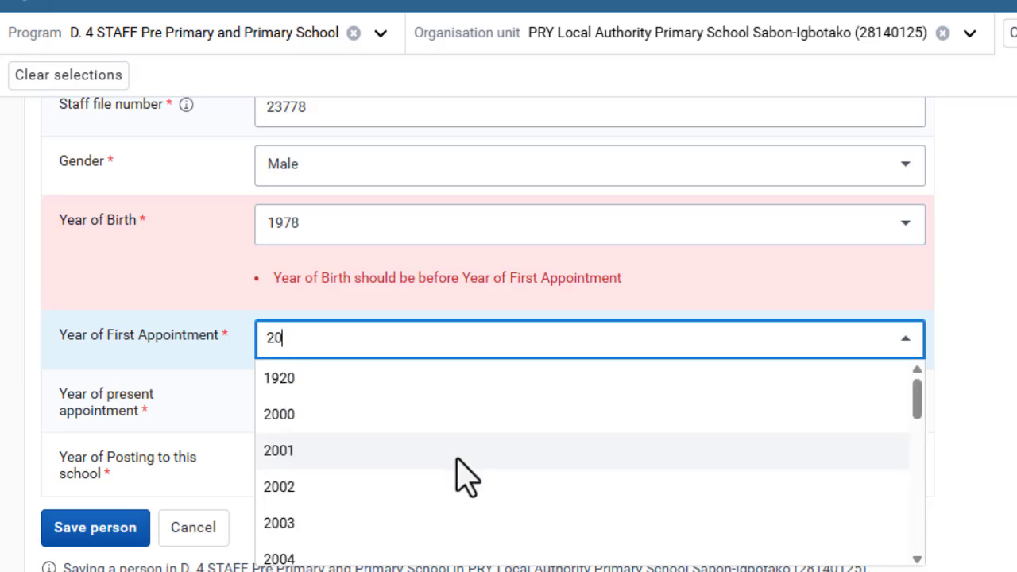
{"action": "type", "text": "10"}
{"action": "key", "text": "Return"}
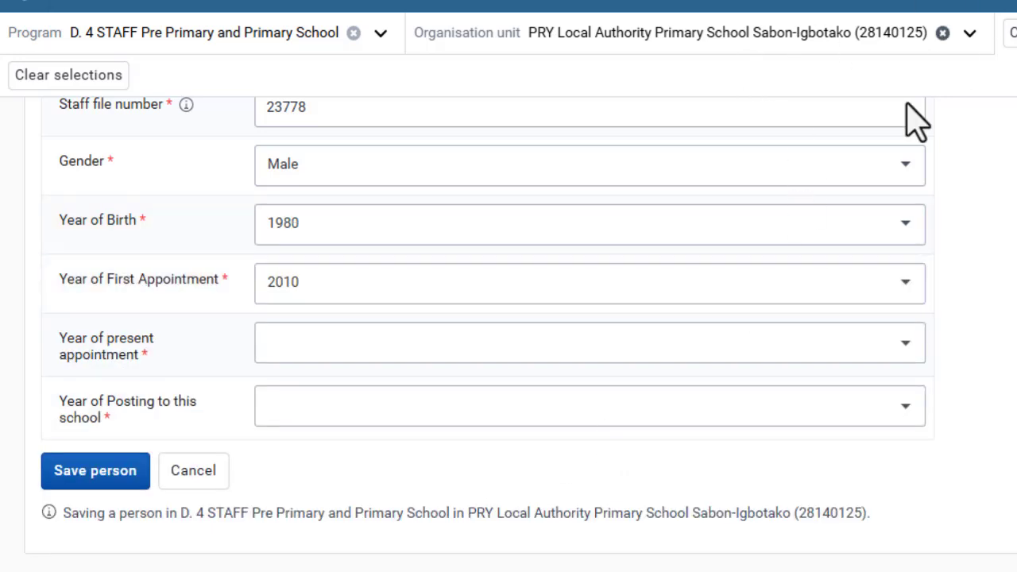
- Set the year of present appointment to 2020
{"action": "left_click", "coordinate": [608, 348]}
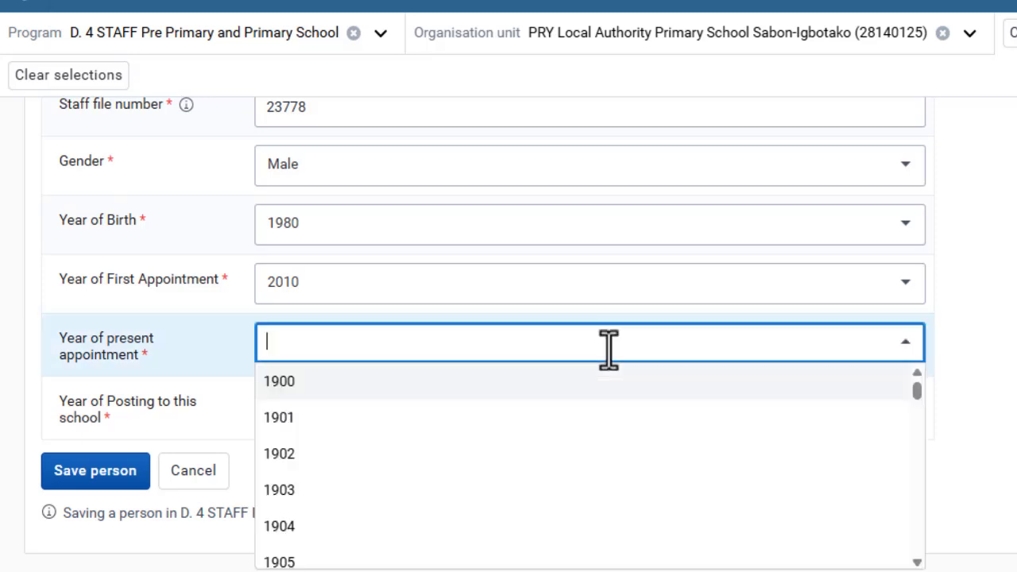
{"action": "type", "text": "20"}
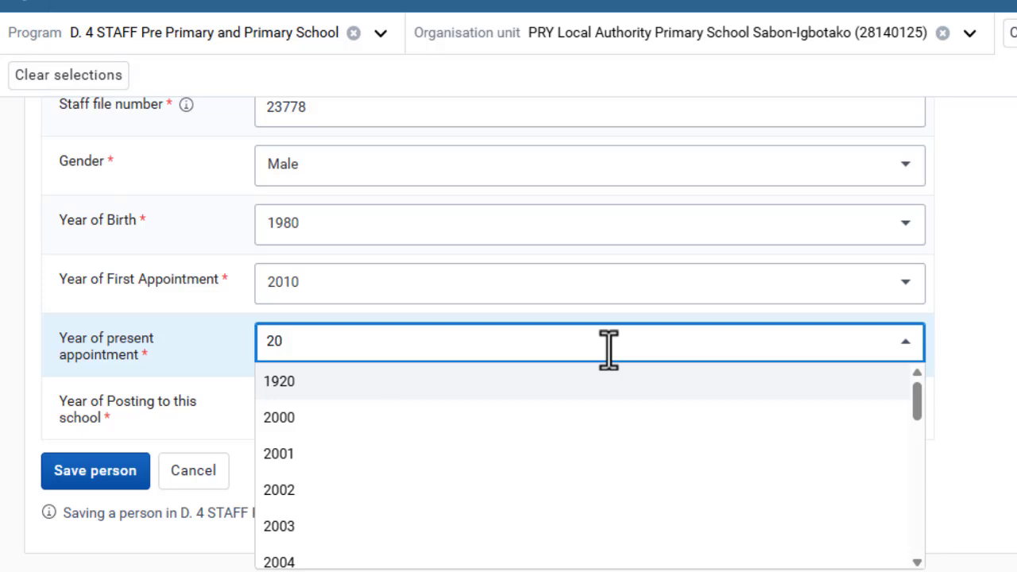
{"action": "type", "text": "20"}
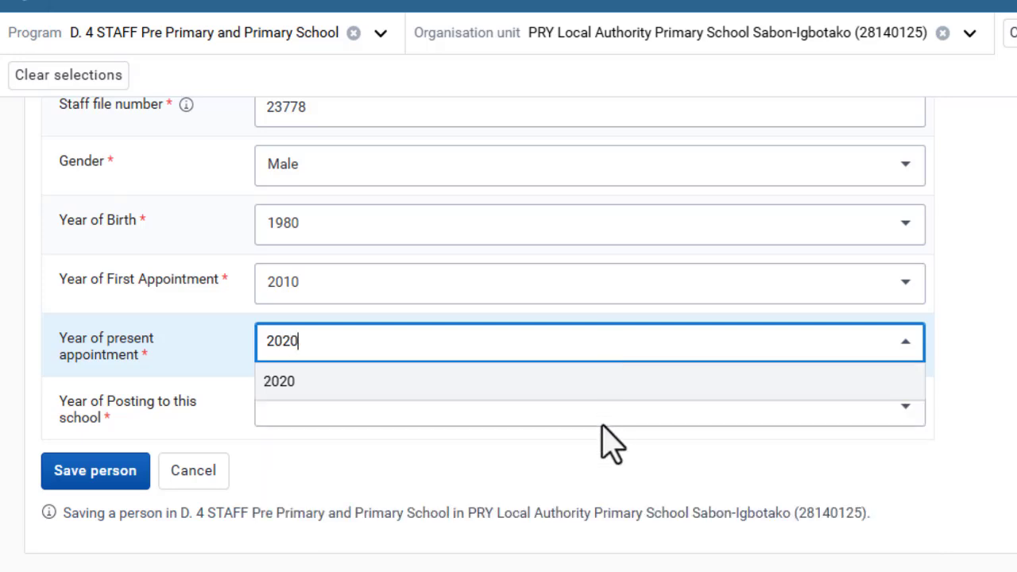
{"action": "key", "text": "BackSpace"}
{"action": "type", "text": "1"}
{"action": "left_click", "coordinate": [597, 439]}
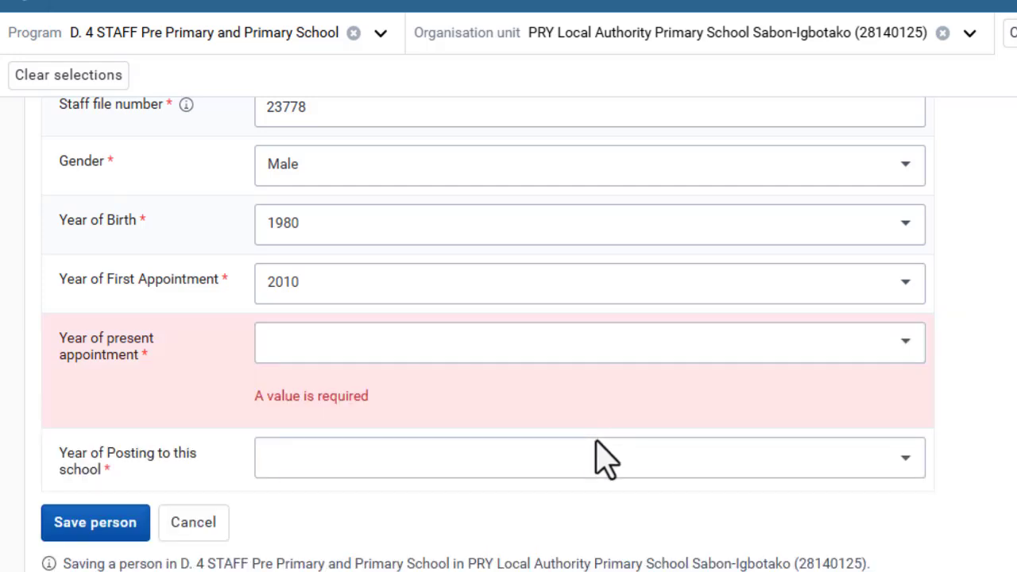
{"action": "left_click", "coordinate": [568, 357]}
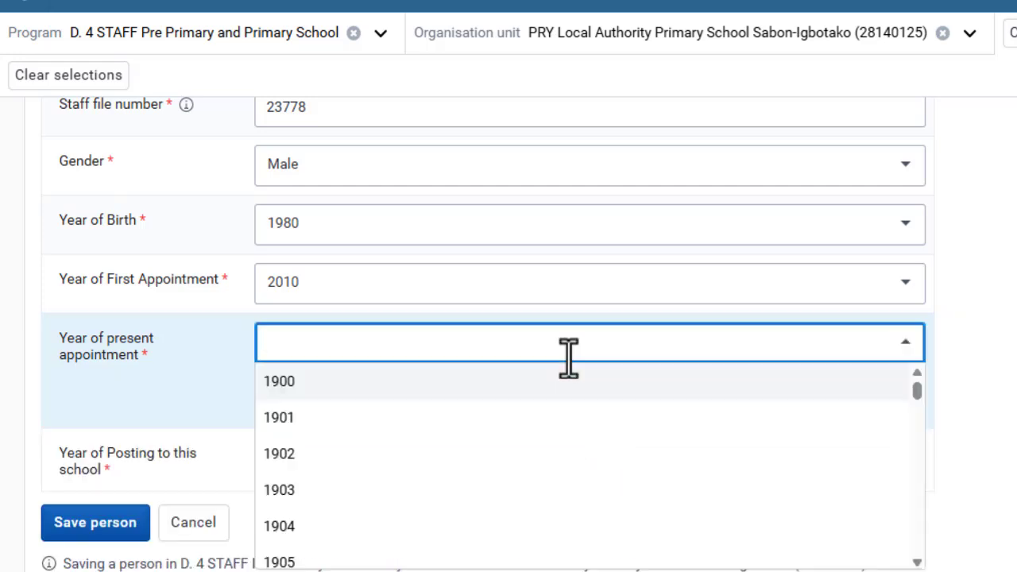
{"action": "type", "text": "2020"}
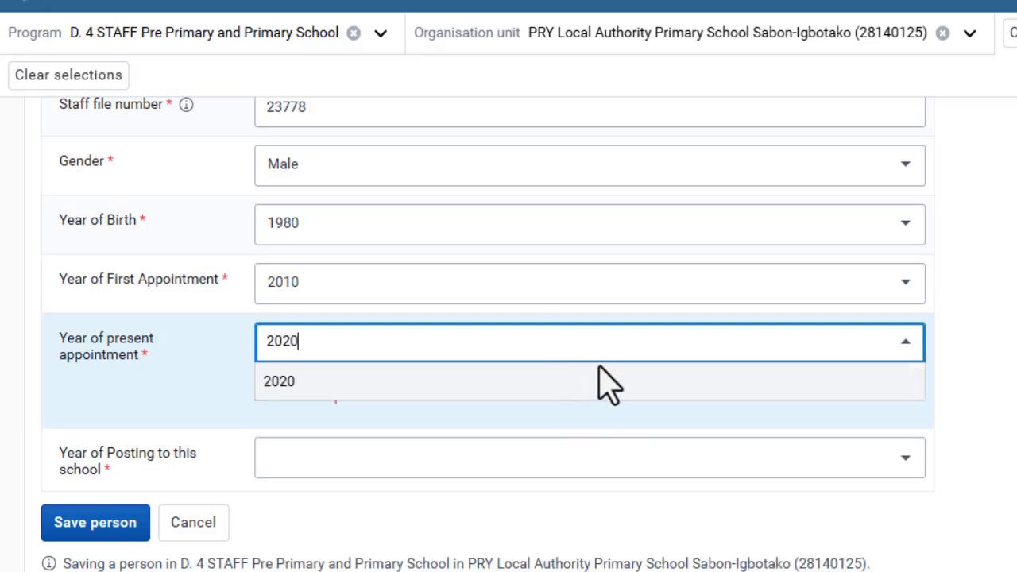
{"action": "left_click", "coordinate": [600, 390]}
- Set the year of posting to this school to 2021 and save the person
{"action": "left_click", "coordinate": [587, 413]}
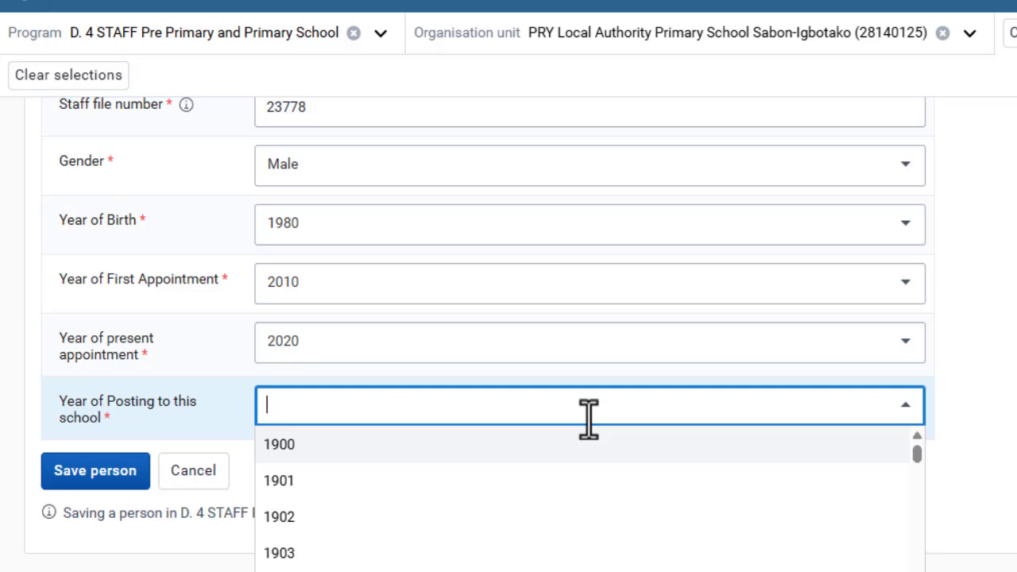
{"action": "type", "text": "2"}
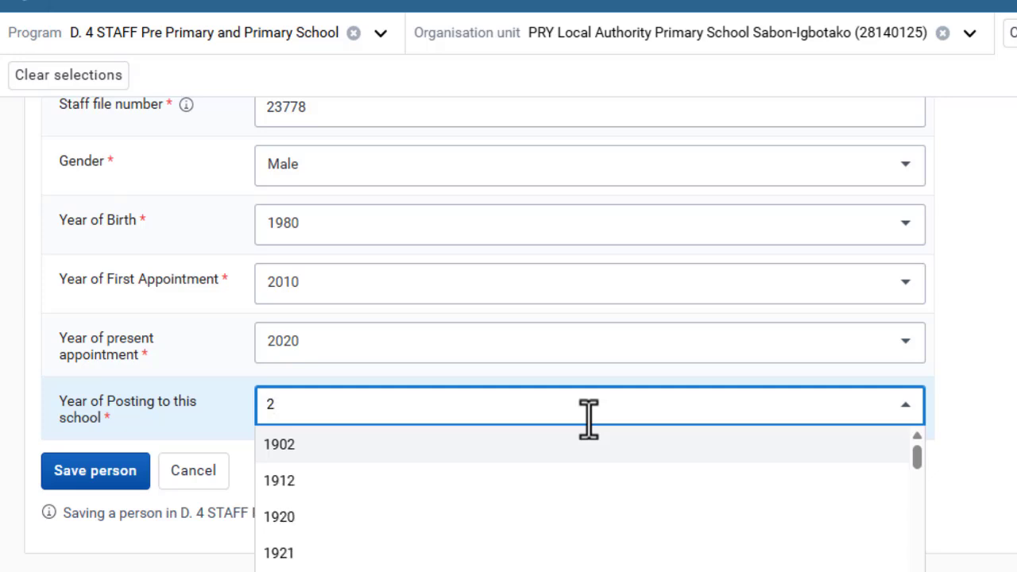
{"action": "type", "text": "01"}
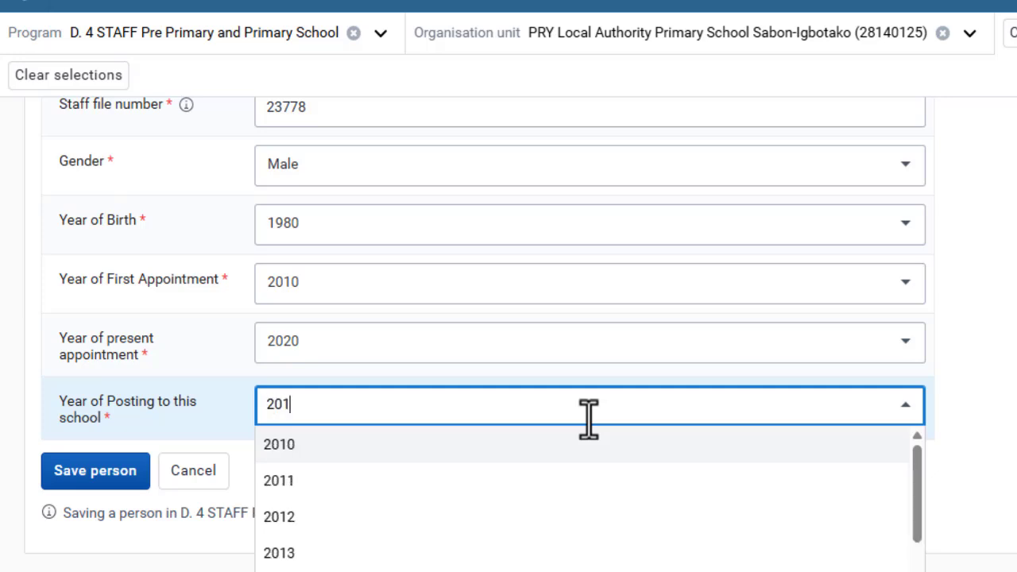
{"action": "key", "text": "BackSpace"}
{"action": "type", "text": "2"}
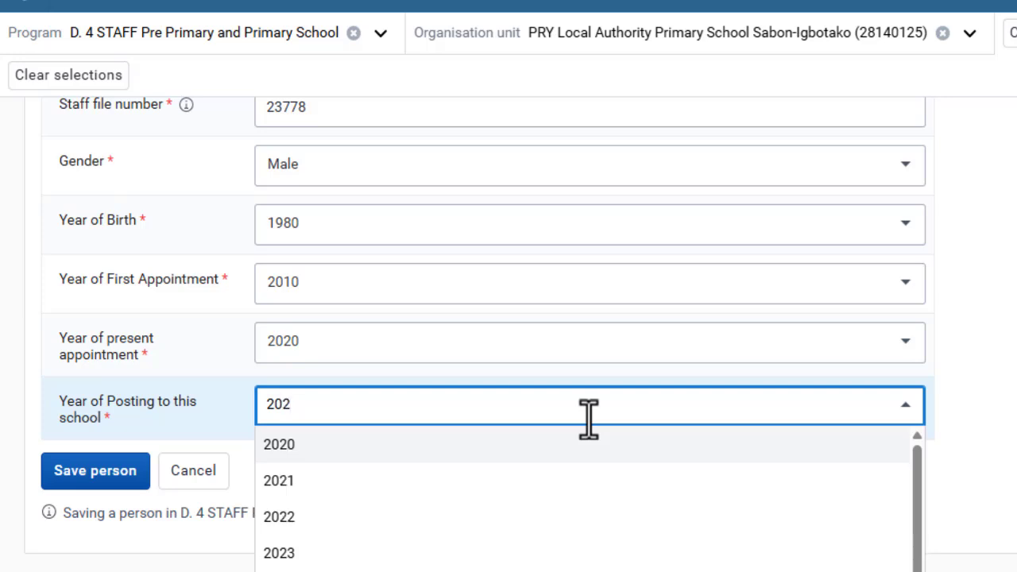
{"action": "type", "text": "1"}
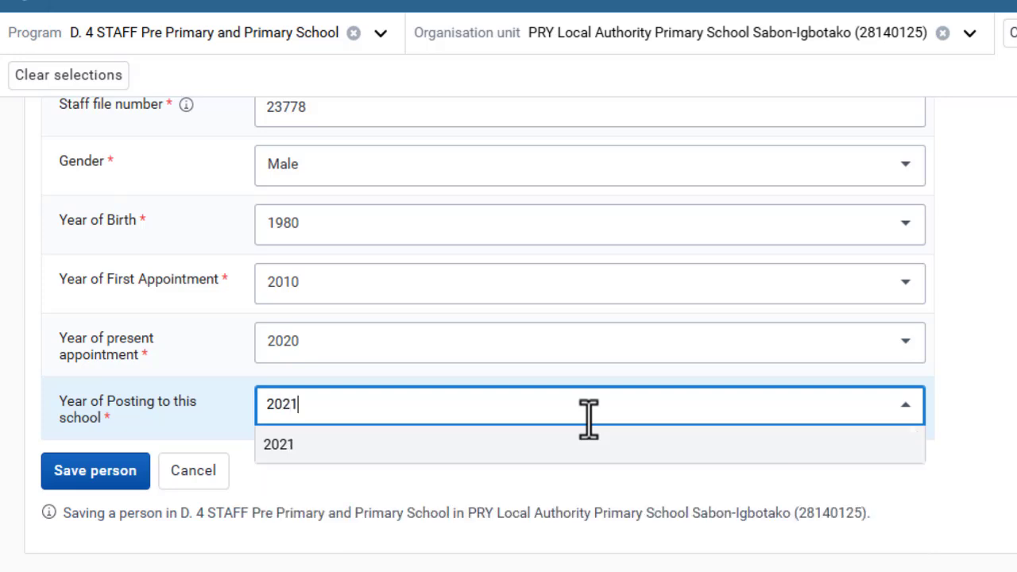
{"action": "left_click", "coordinate": [594, 451]}
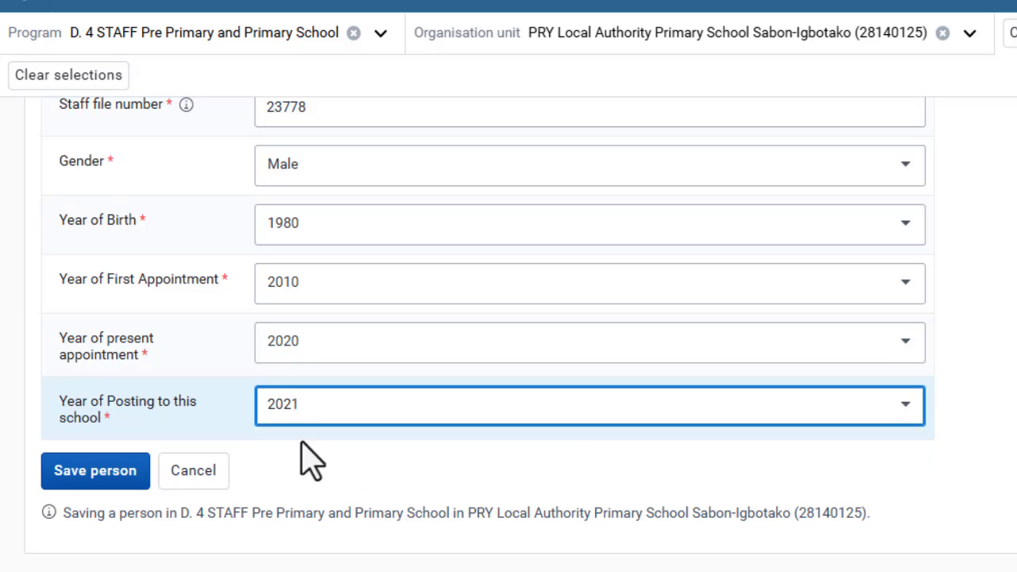
{"action": "scroll", "coordinate": [260, 405], "scroll_direction": "up", "scroll_amount": 1}
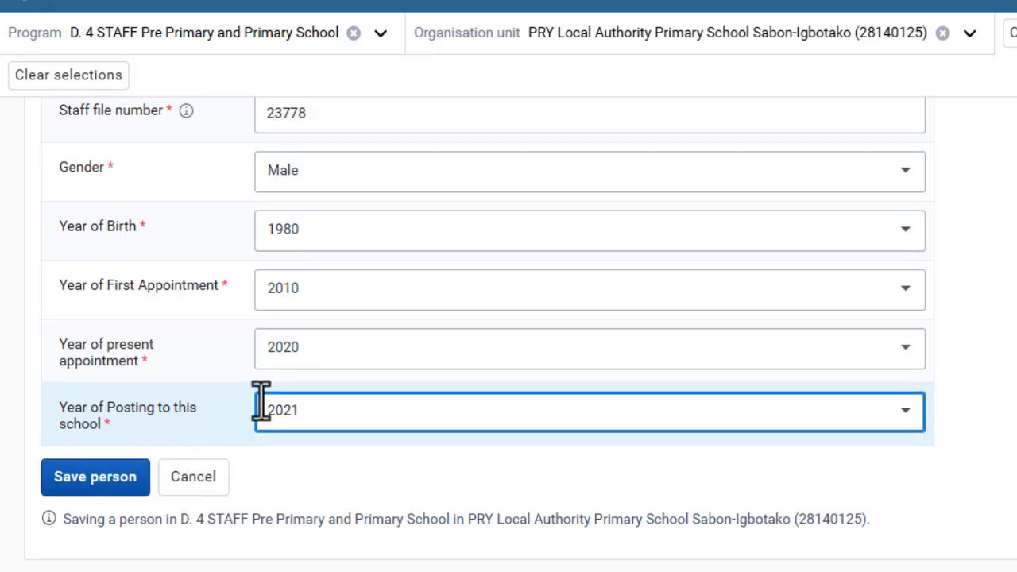
{"action": "scroll", "coordinate": [261, 405], "scroll_direction": "up", "scroll_amount": 2}
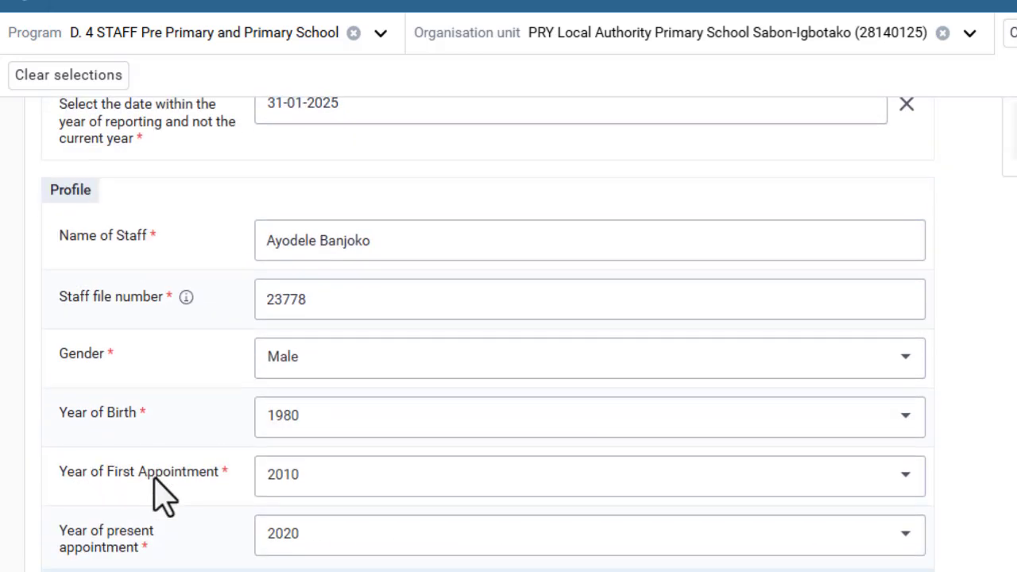
{"action": "scroll", "coordinate": [151, 520], "scroll_direction": "down", "scroll_amount": 2}
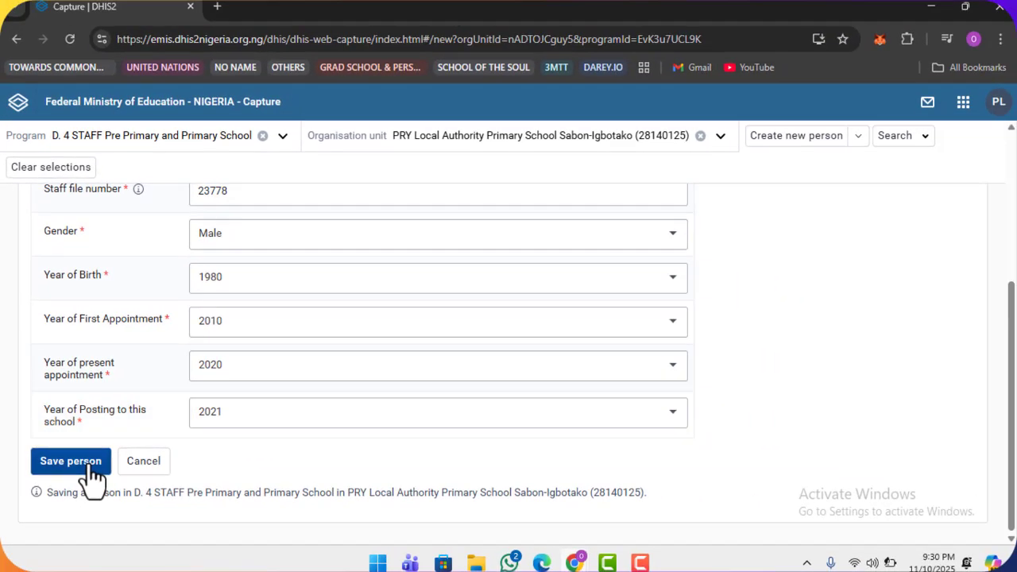
{"action": "left_click", "coordinate": [90, 470]}
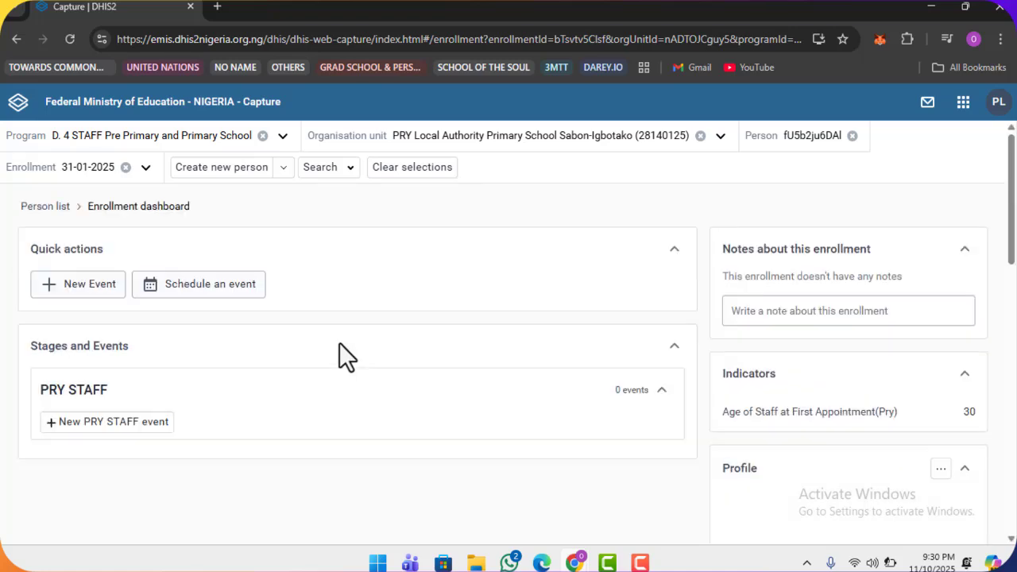
- Scroll through the enrollment dashboard, showing Age at First Appointment 30 and no PRY STAFF events
{"action": "scroll", "coordinate": [340, 357], "scroll_direction": "down", "scroll_amount": 2}
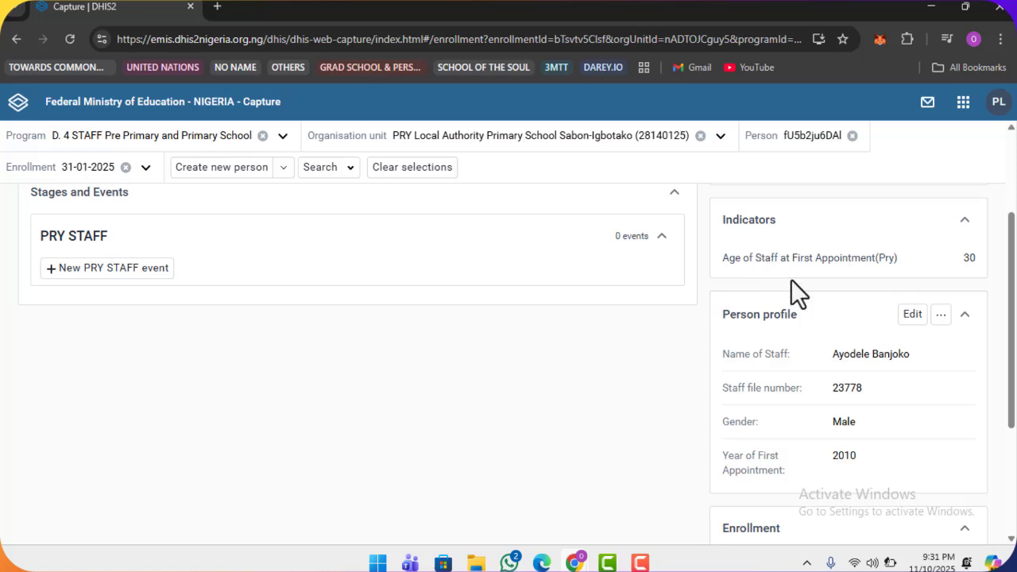
{"action": "scroll", "coordinate": [790, 279], "scroll_direction": "up", "scroll_amount": 2}
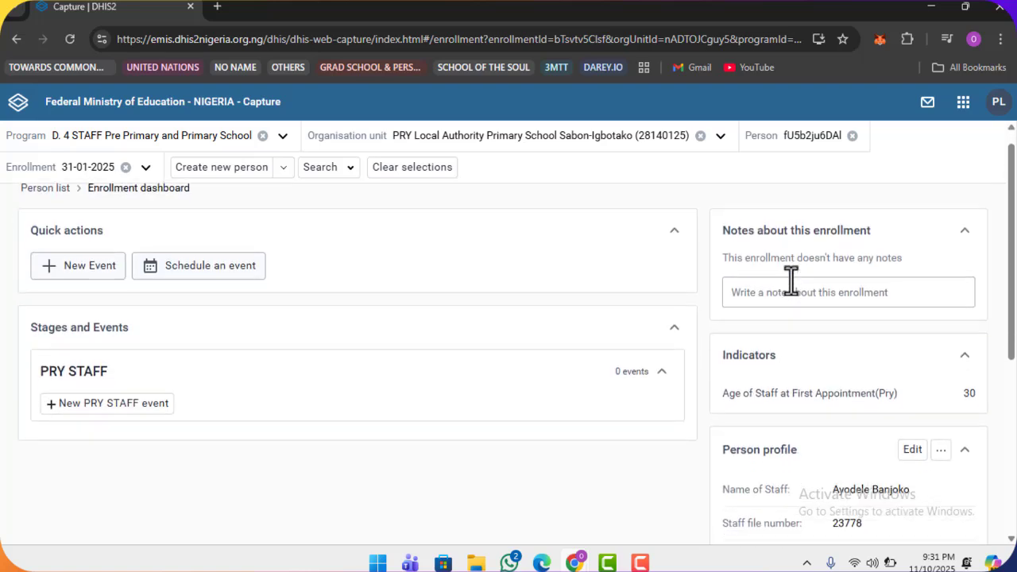
{"action": "scroll", "coordinate": [790, 279], "scroll_direction": "down", "scroll_amount": 3}
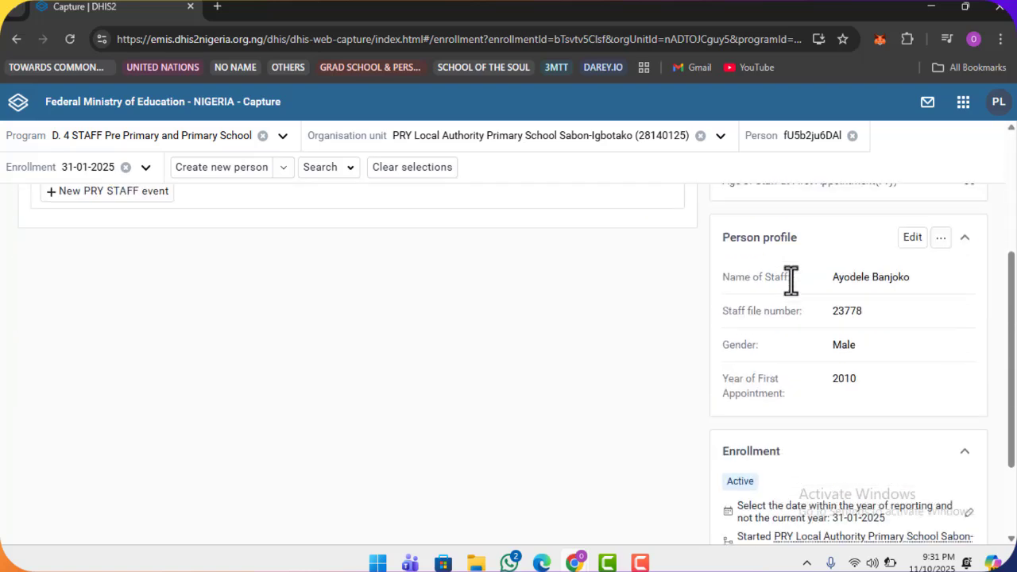
{"action": "scroll", "coordinate": [790, 279], "scroll_direction": "down", "scroll_amount": 1}
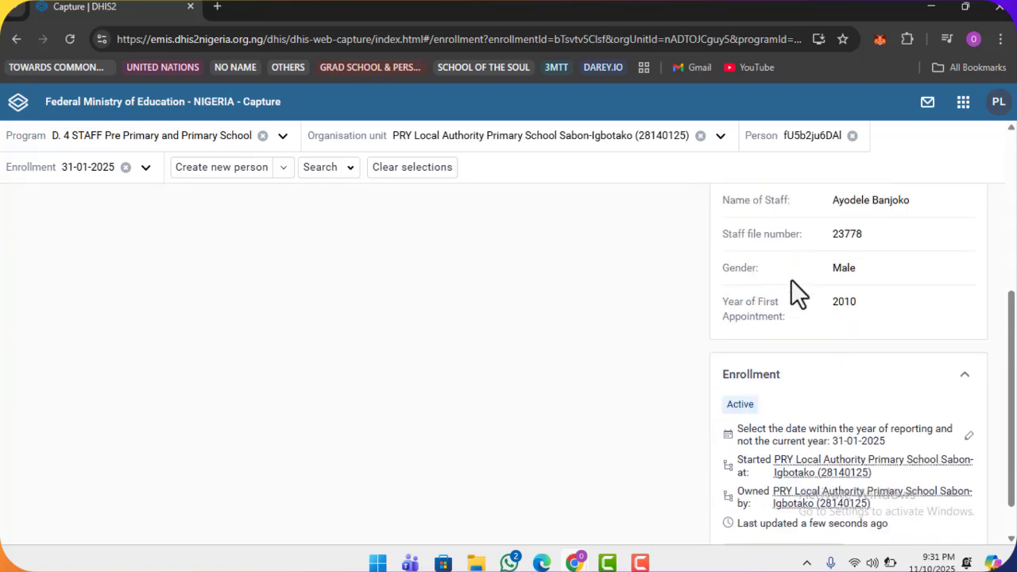
{"action": "scroll", "coordinate": [790, 279], "scroll_direction": "up", "scroll_amount": 1}
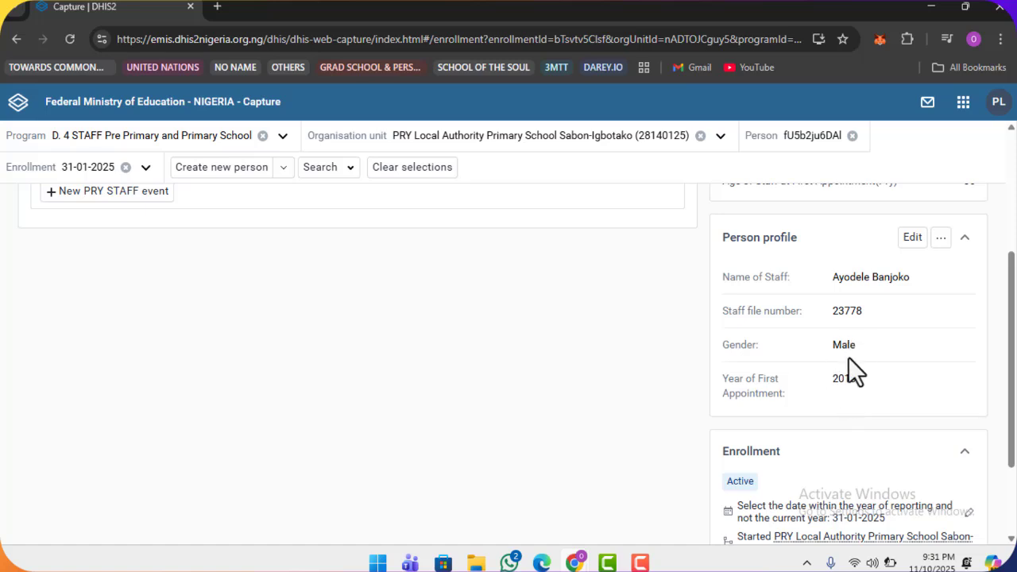
{"action": "scroll", "coordinate": [848, 356], "scroll_direction": "up", "scroll_amount": 2}
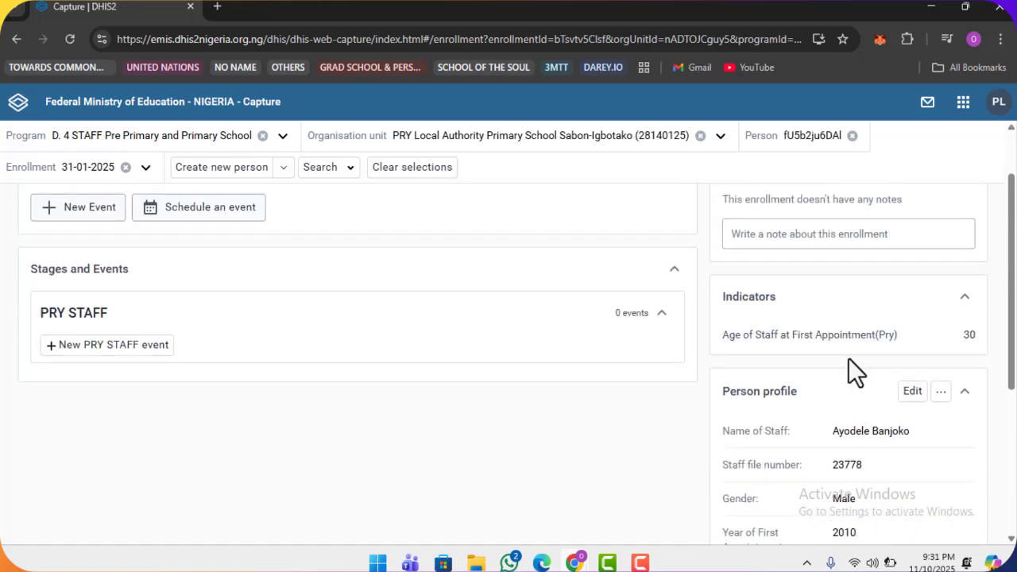
{"action": "scroll", "coordinate": [847, 358], "scroll_direction": "down", "scroll_amount": 1}
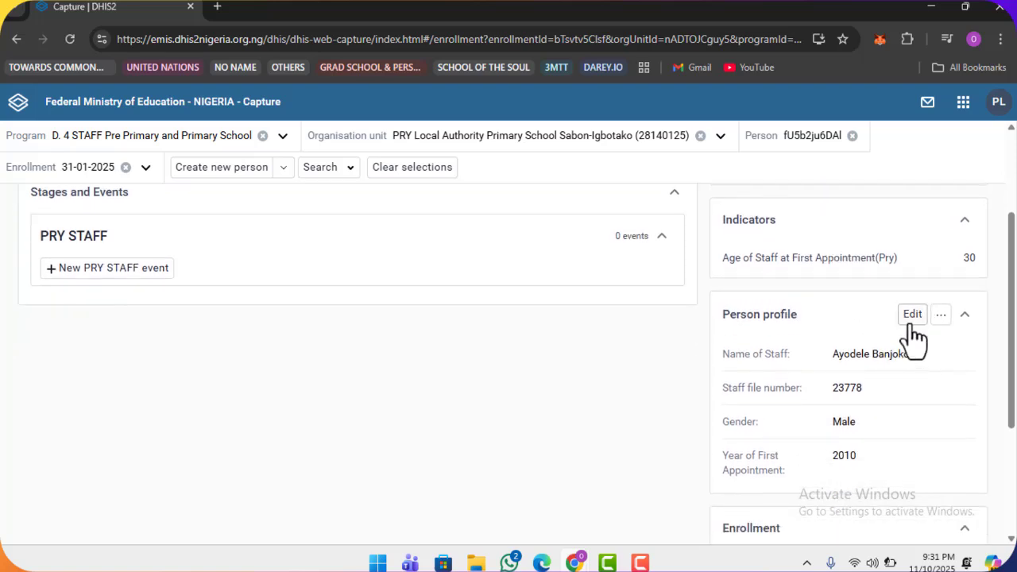
{"action": "left_click", "coordinate": [910, 322]}
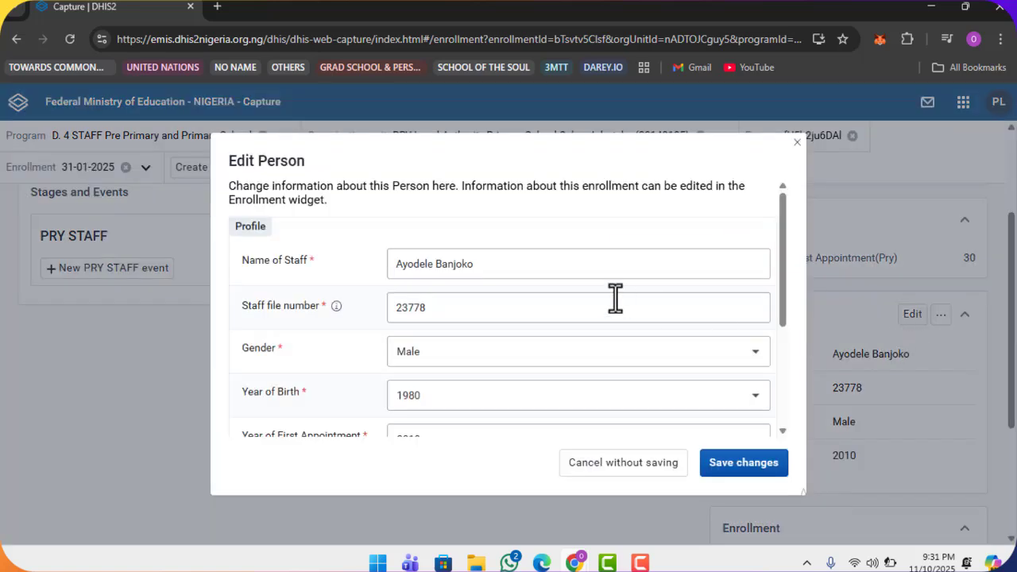
{"action": "scroll", "coordinate": [565, 295], "scroll_direction": "down", "scroll_amount": 3}
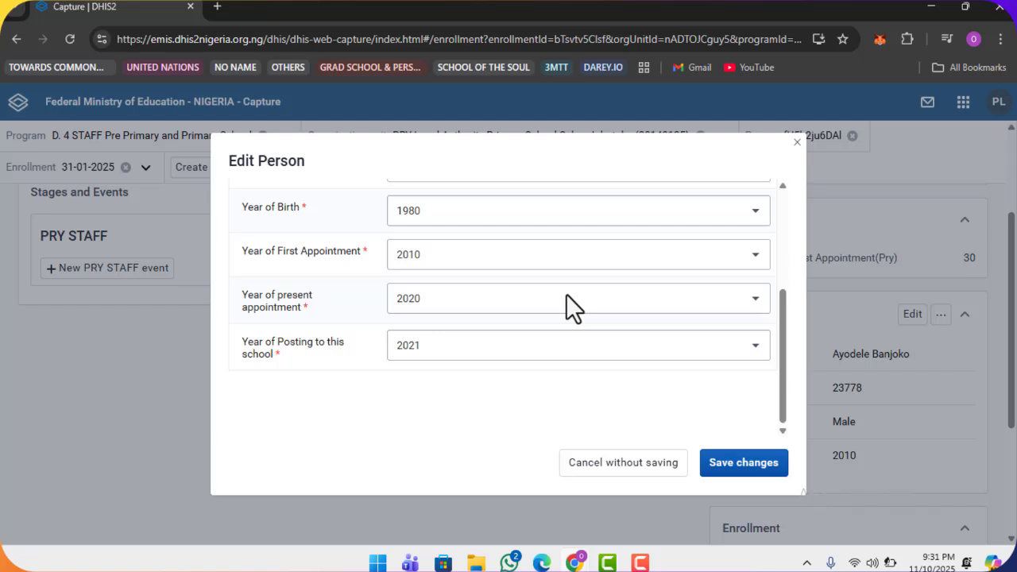
{"action": "scroll", "coordinate": [582, 345], "scroll_direction": "up", "scroll_amount": 3}
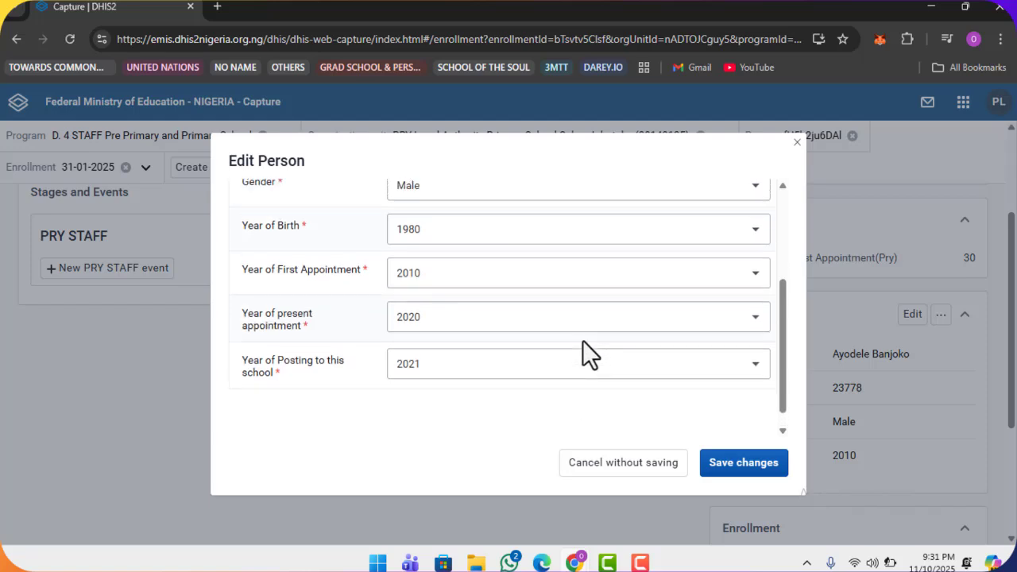
{"action": "left_click", "coordinate": [623, 468]}
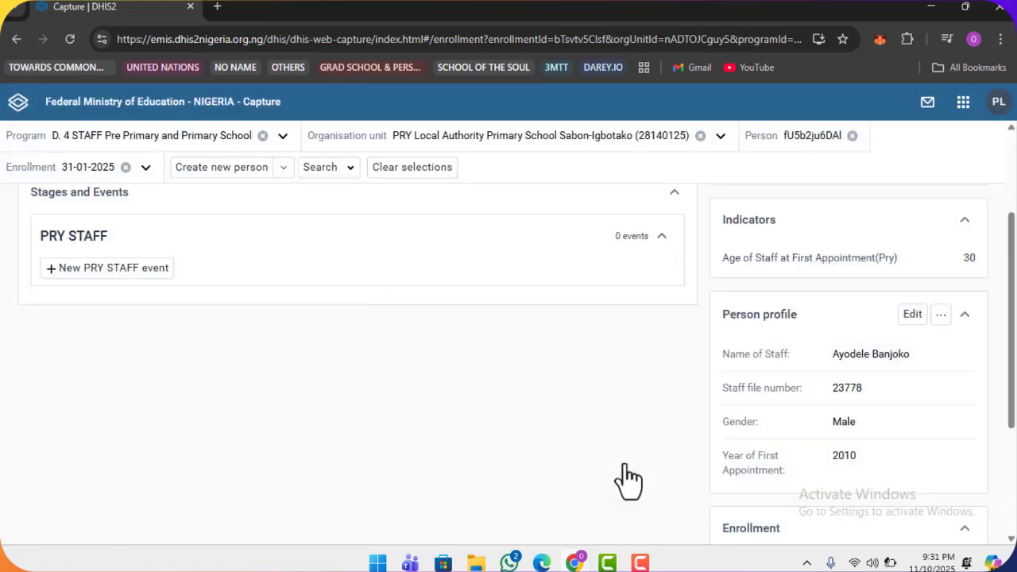
{"action": "scroll", "coordinate": [185, 300], "scroll_direction": "up", "scroll_amount": 2}
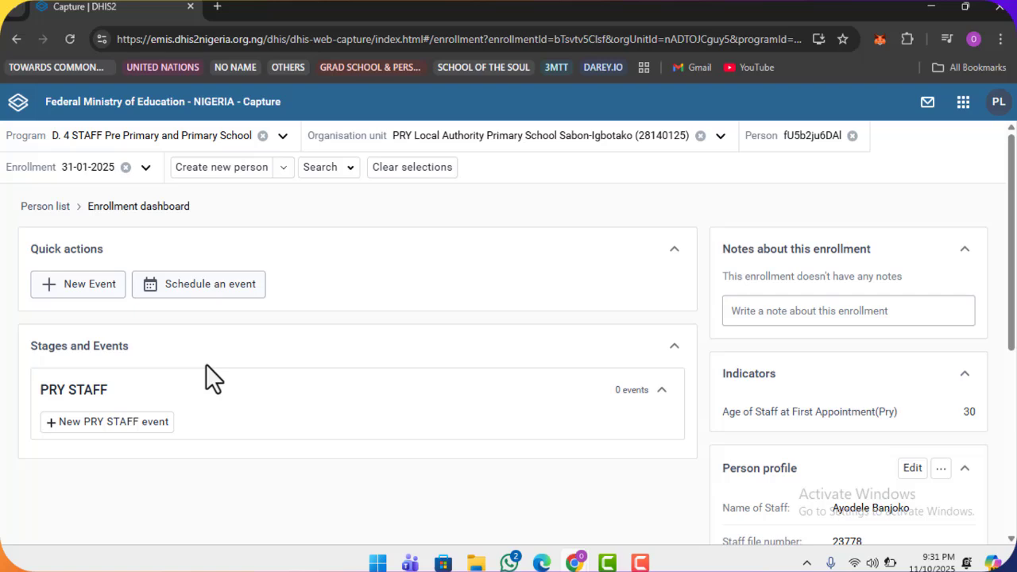
{"action": "scroll", "coordinate": [204, 379], "scroll_direction": "down", "scroll_amount": 2}
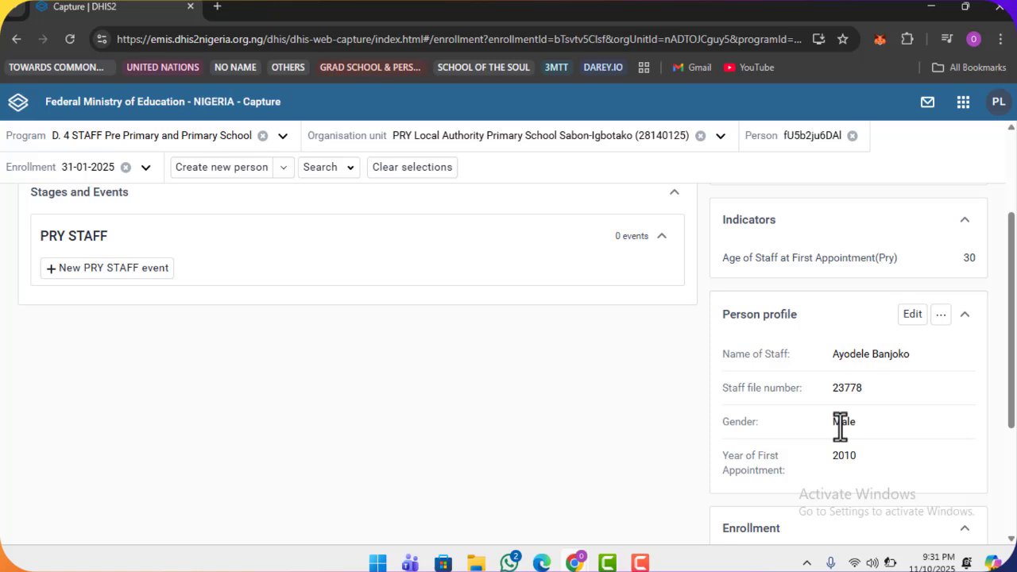
{"action": "scroll", "coordinate": [616, 376], "scroll_direction": "up", "scroll_amount": 1}
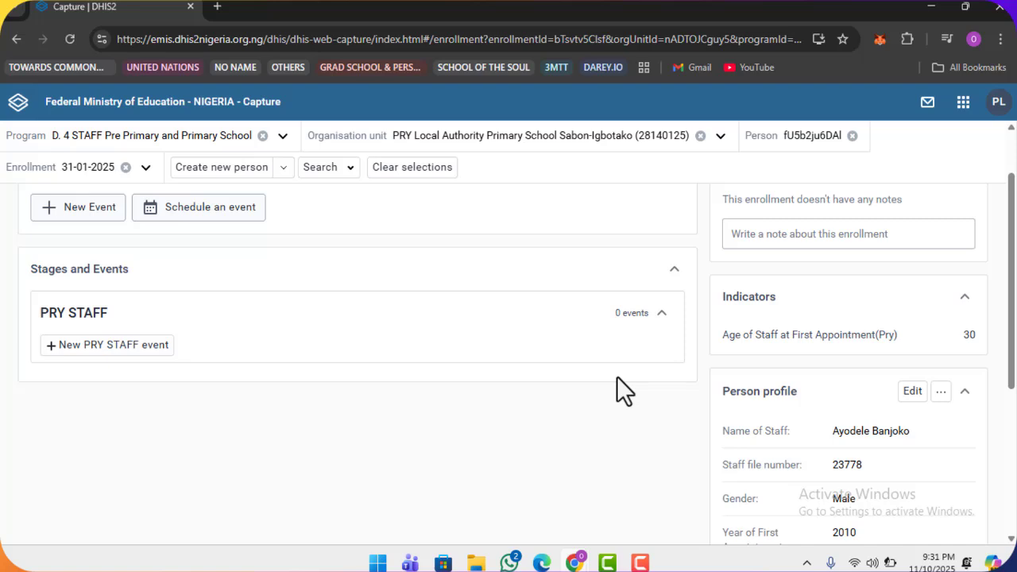
- Start a new PRY STAFF event for this staff member
{"action": "left_click", "coordinate": [112, 350]}
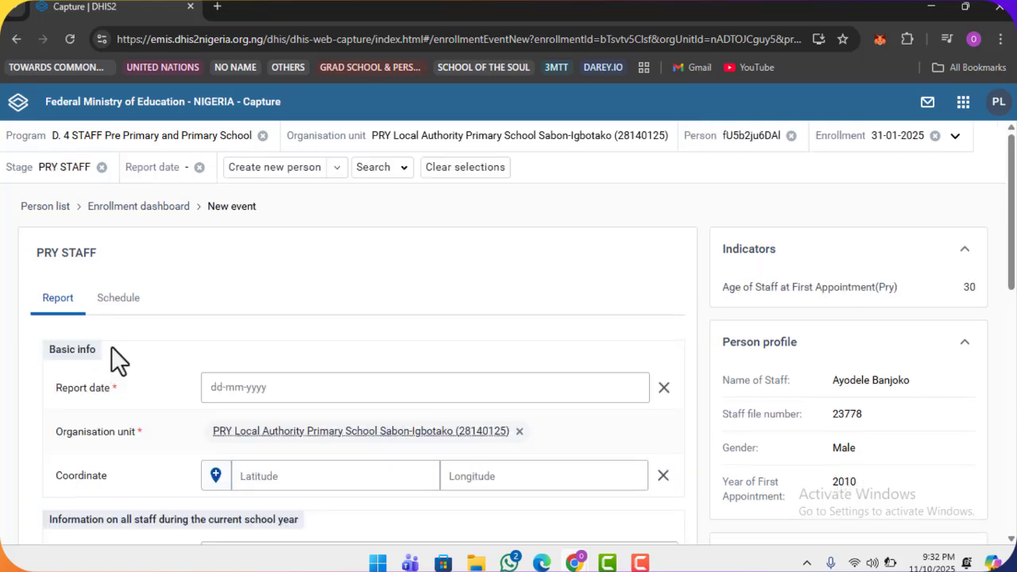
{"action": "scroll", "coordinate": [112, 347], "scroll_direction": "down", "scroll_amount": 1}
{"action": "scroll", "coordinate": [111, 347], "scroll_direction": "down", "scroll_amount": 1}
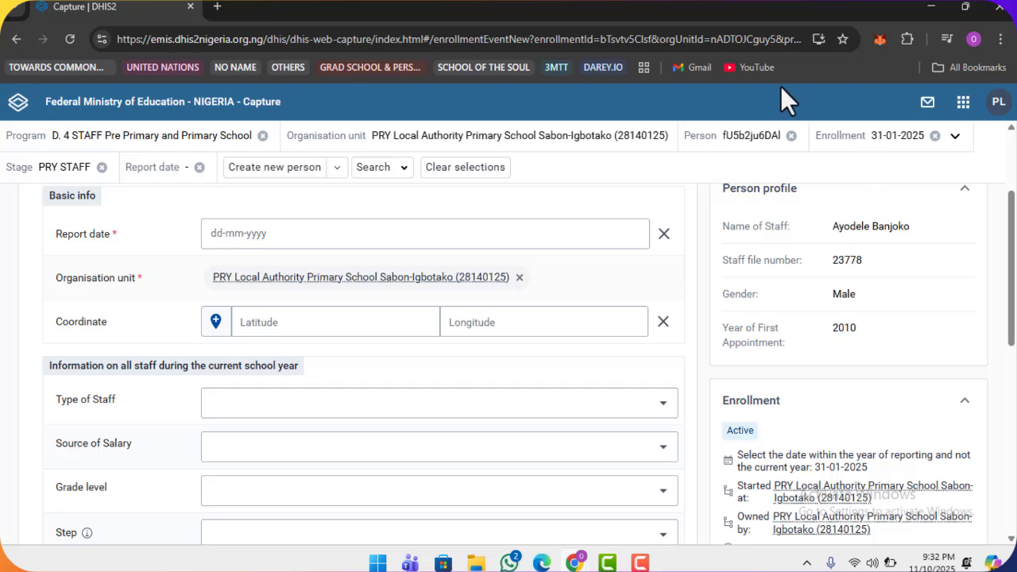
{"action": "scroll", "coordinate": [771, 87], "scroll_direction": "up", "scroll_amount": 1}
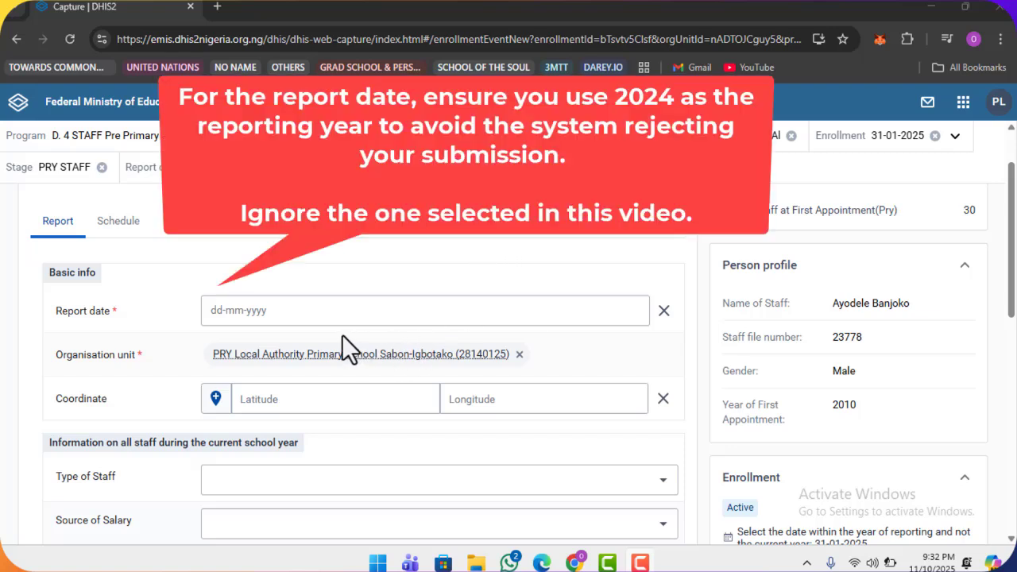
- Set the event's report date to 31 January 2025
{"action": "left_click", "coordinate": [292, 311]}
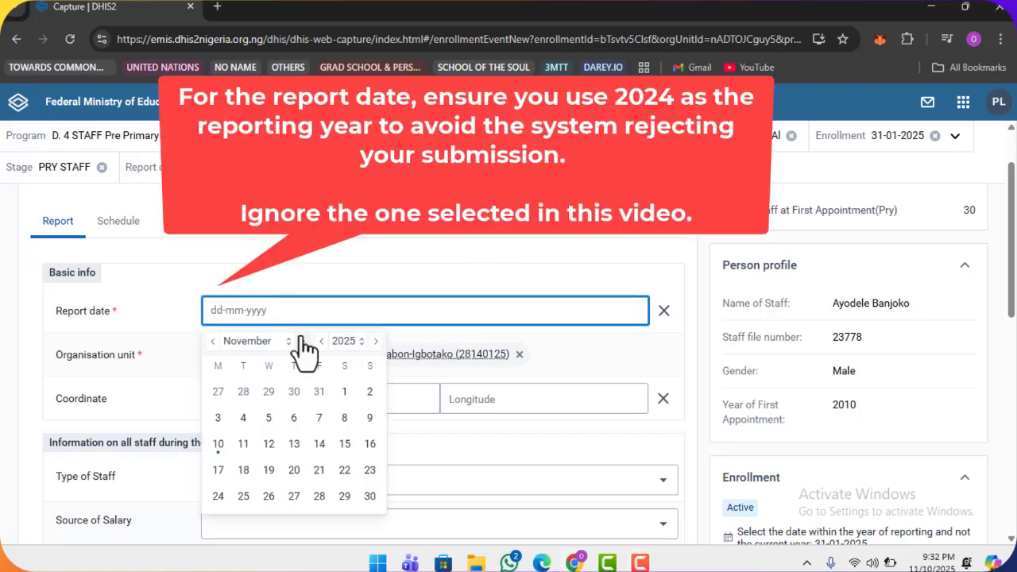
{"action": "left_click", "coordinate": [220, 445]}
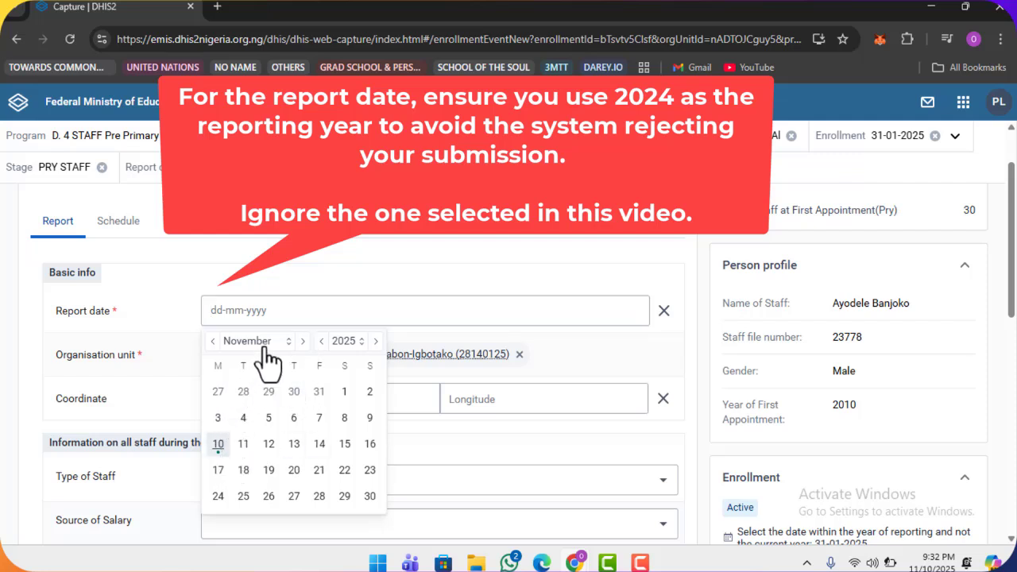
{"action": "key", "text": "Return"}
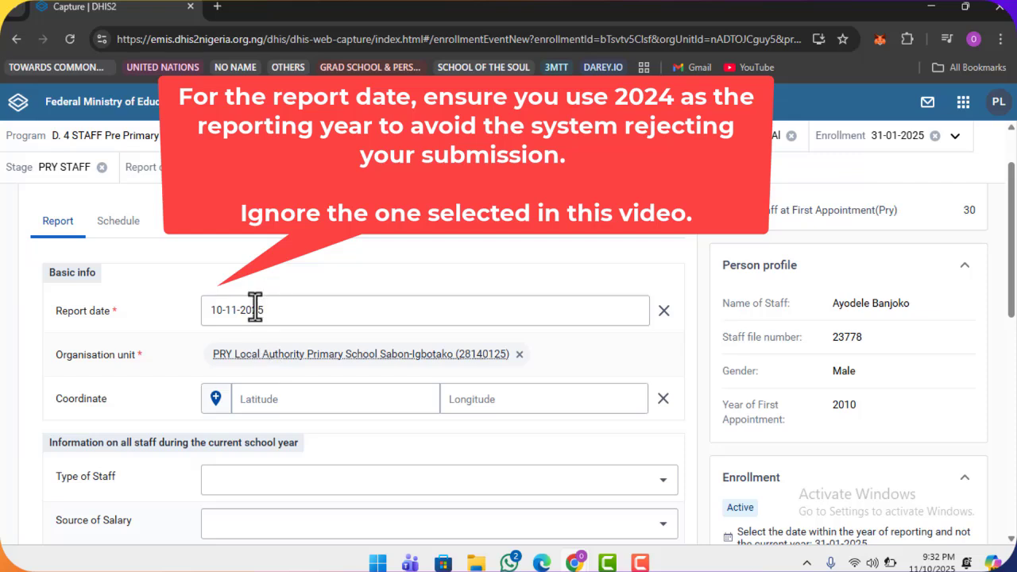
{"action": "left_click", "coordinate": [255, 325]}
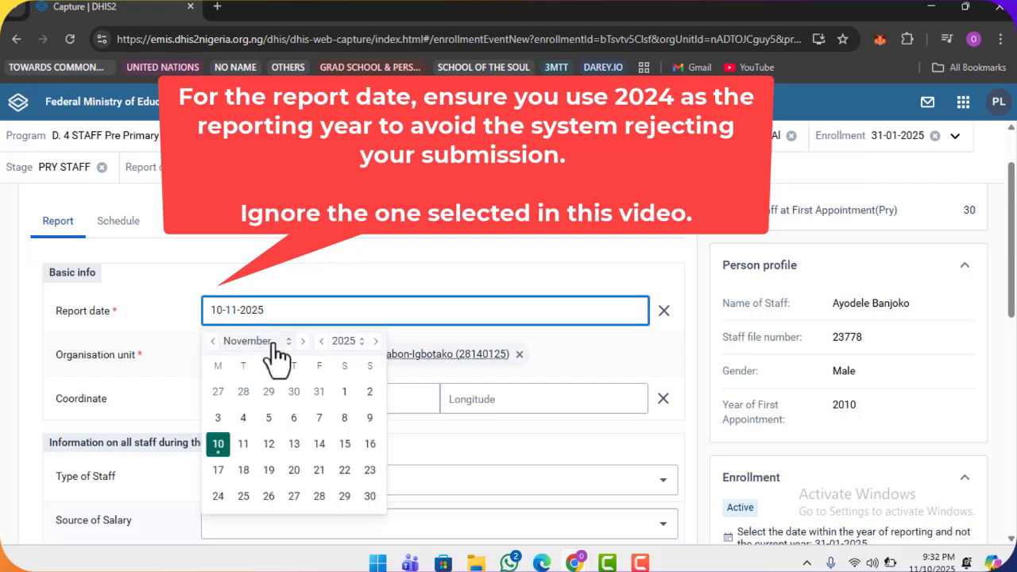
{"action": "left_click", "coordinate": [280, 341]}
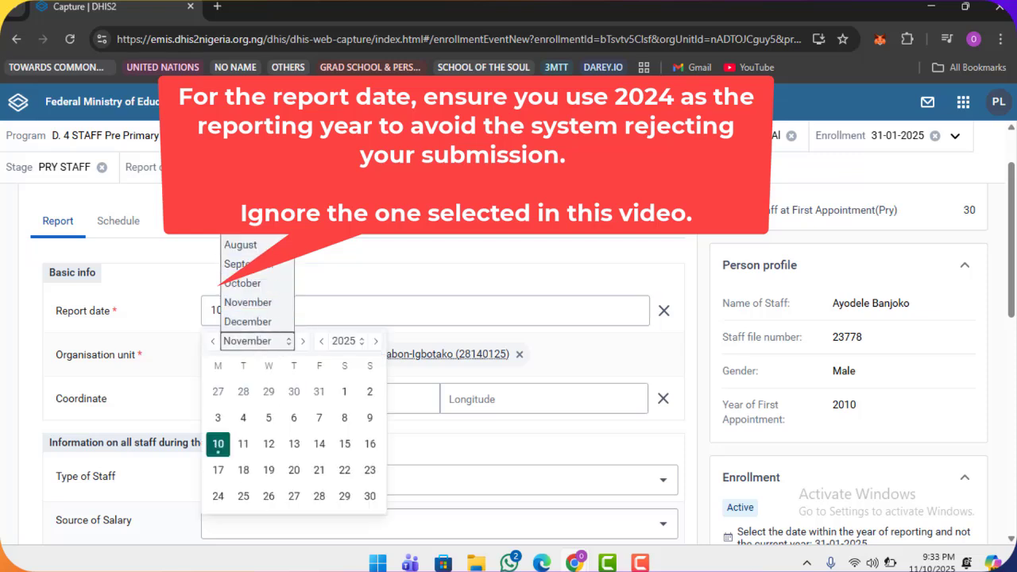
{"action": "left_click", "coordinate": [278, 299]}
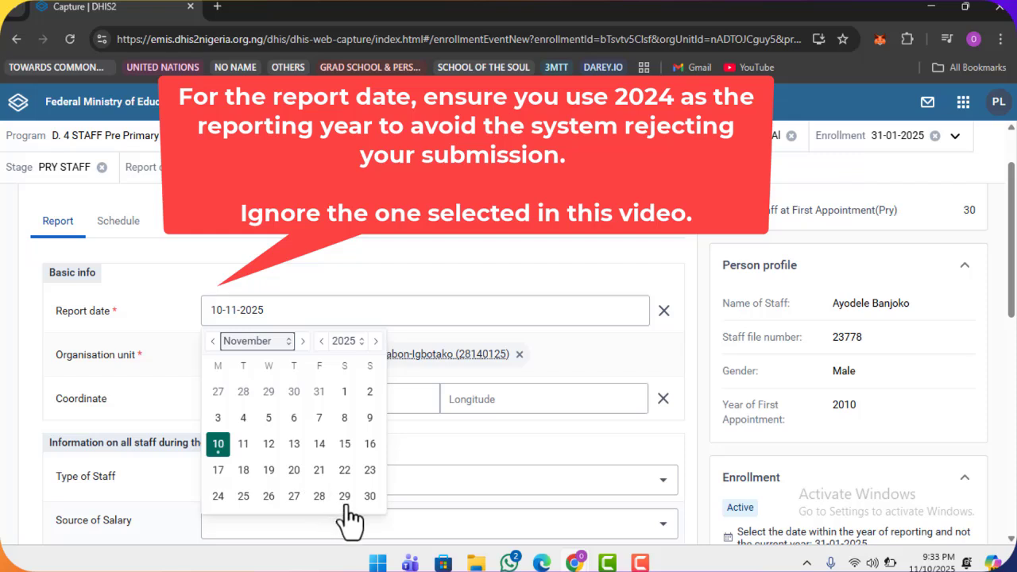
{"action": "key", "text": "j"}
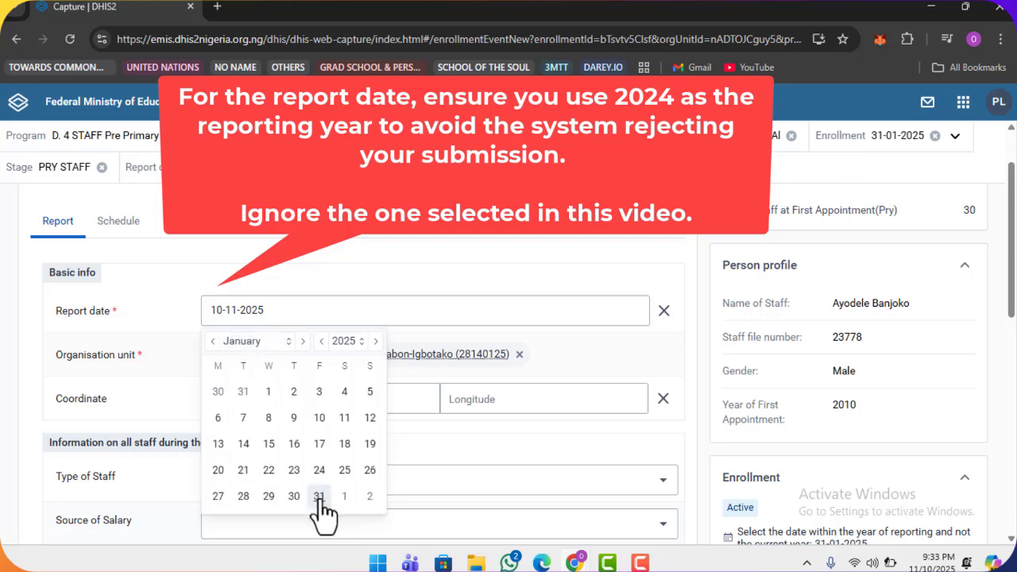
{"action": "left_click", "coordinate": [319, 497]}
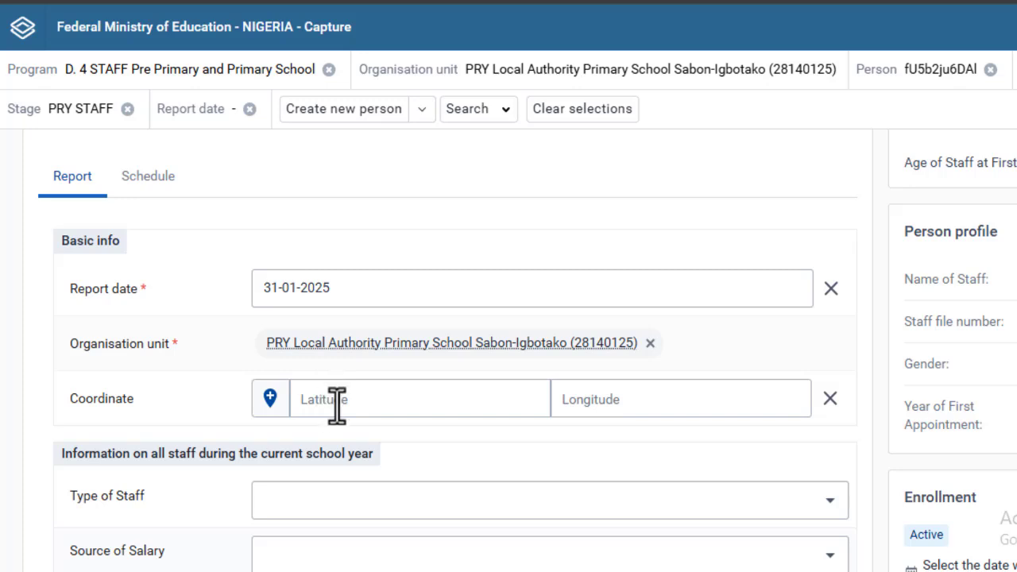
- Enter coordinates latitude 5.134450 and longitude 4.134500
{"action": "left_click", "coordinate": [337, 406]}
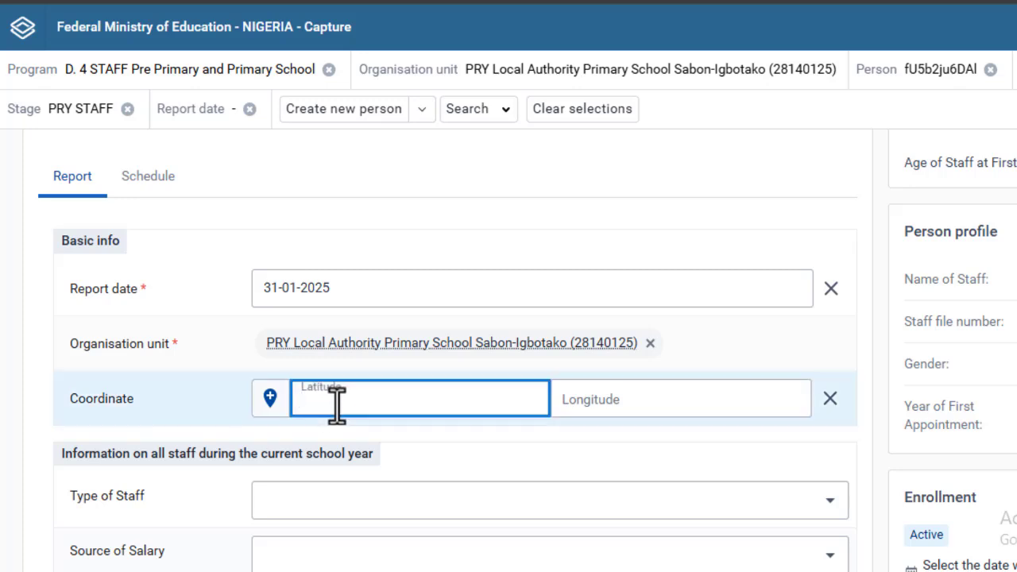
{"action": "left_click", "coordinate": [679, 405]}
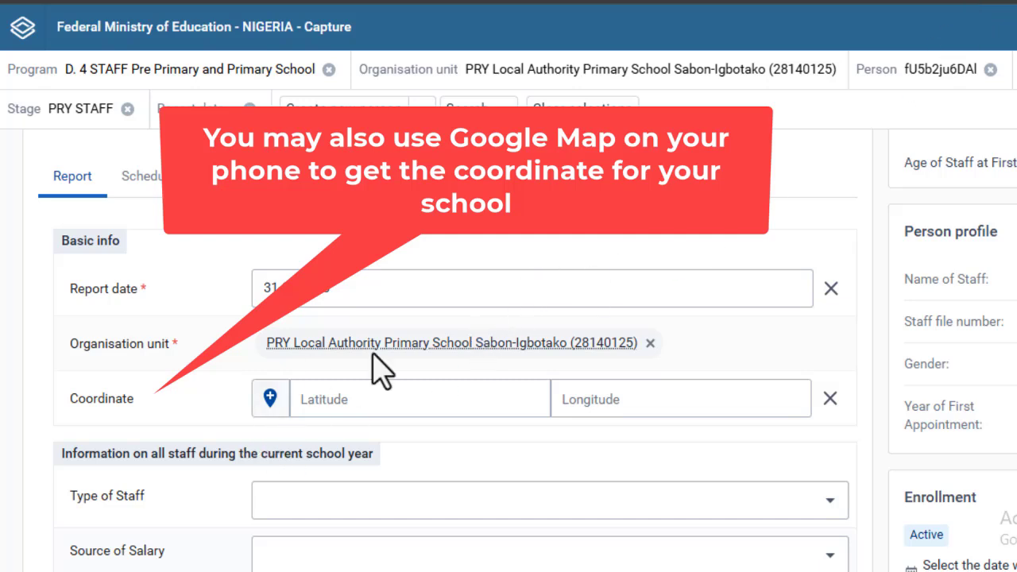
{"action": "left_click", "coordinate": [449, 399]}
{"action": "type", "text": "5.134450"}
{"action": "key", "text": "Tab"}
{"action": "type", "text": "4.1345"}
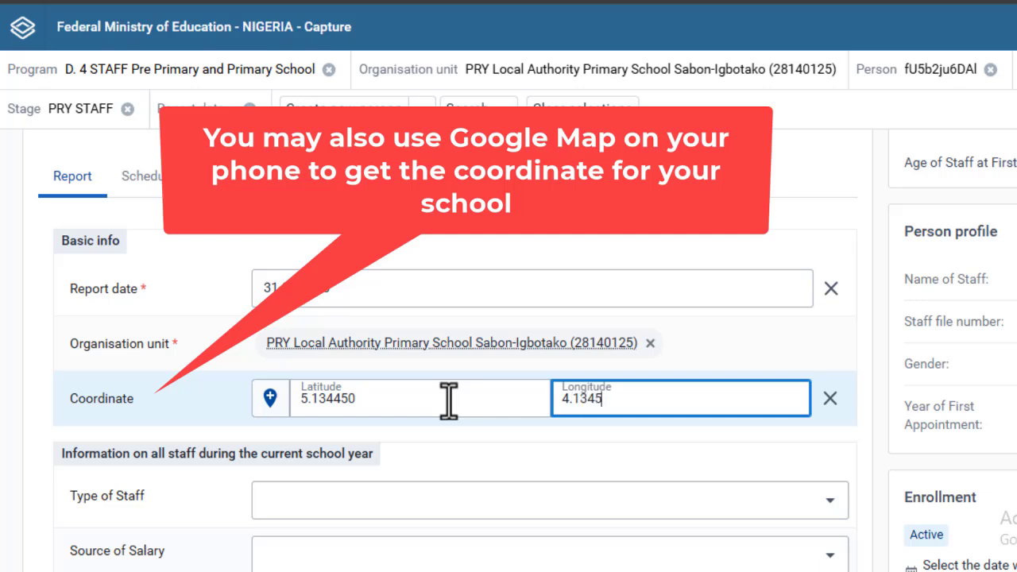
{"action": "type", "text": "00"}
{"action": "key", "text": "Tab"}
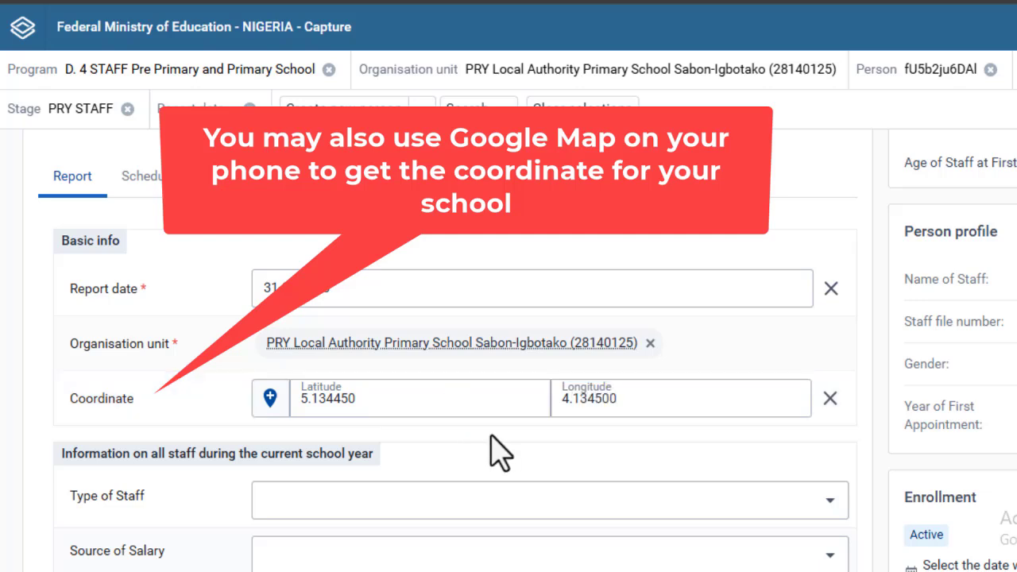
- Set Type of Staff to 1 Head teacher and Source of Salary to state government payroll
{"action": "scroll", "coordinate": [494, 449], "scroll_direction": "down", "scroll_amount": 2}
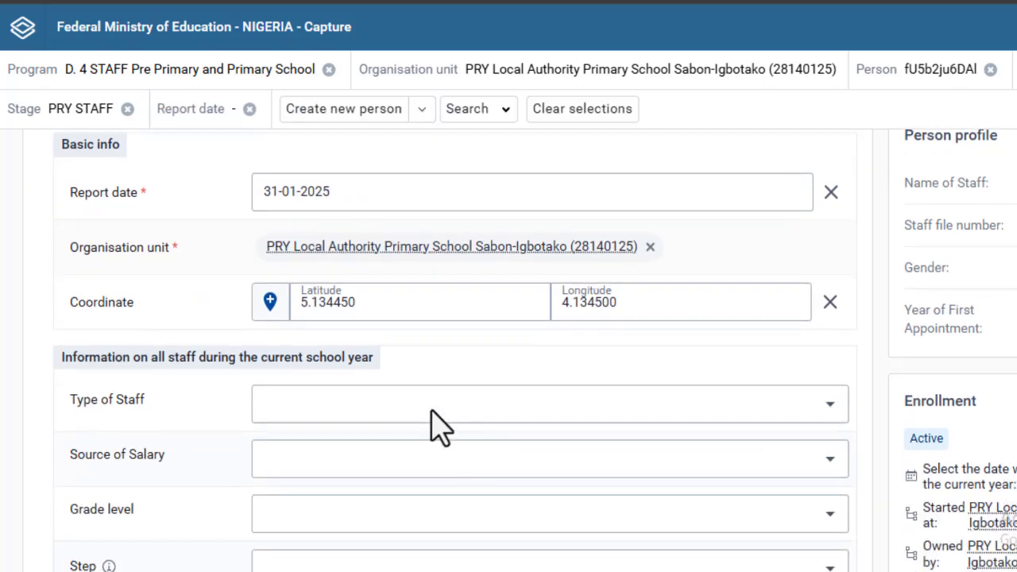
{"action": "left_click", "coordinate": [431, 409]}
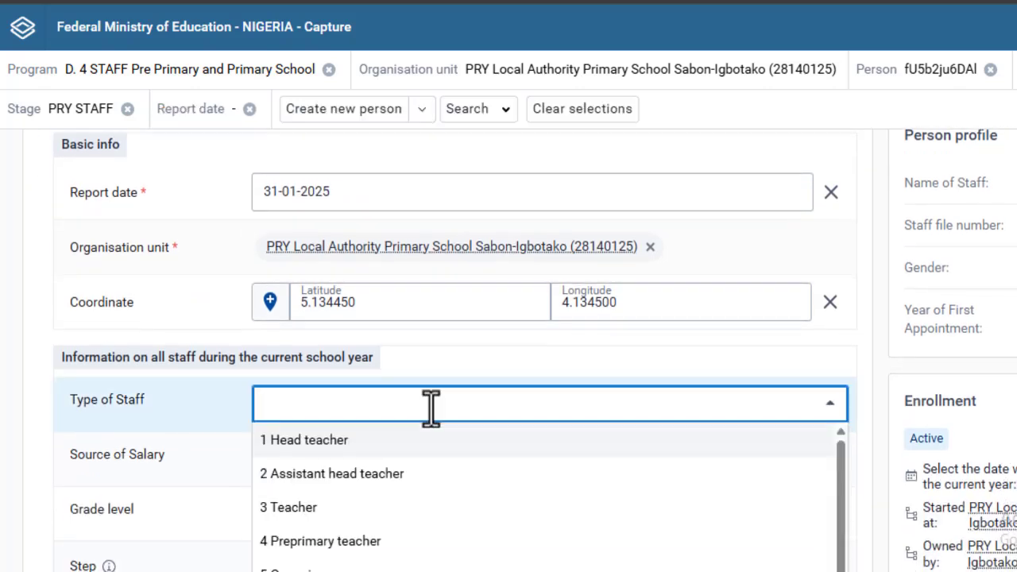
{"action": "left_click", "coordinate": [477, 359]}
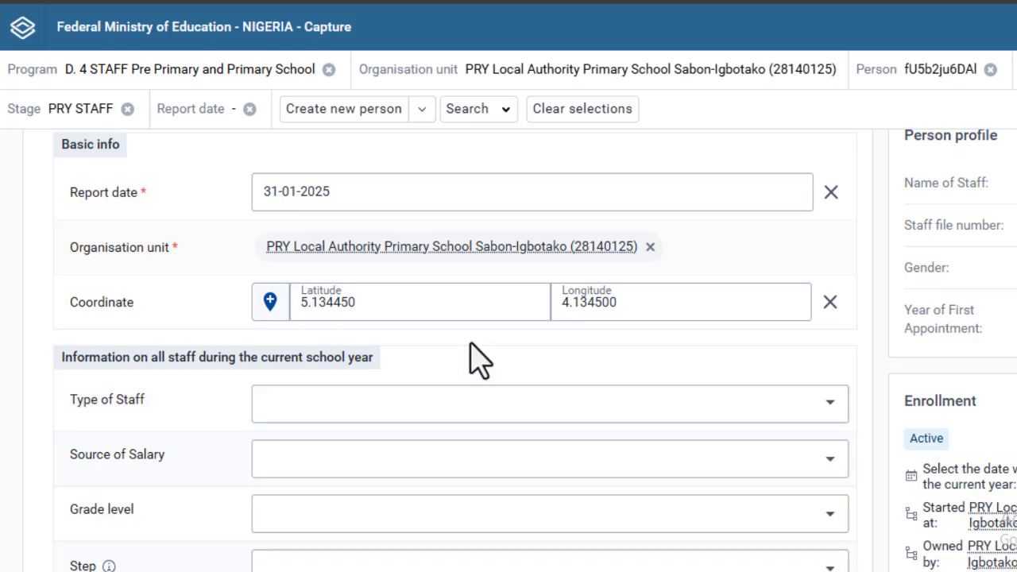
{"action": "scroll", "coordinate": [475, 362], "scroll_direction": "down", "scroll_amount": 5}
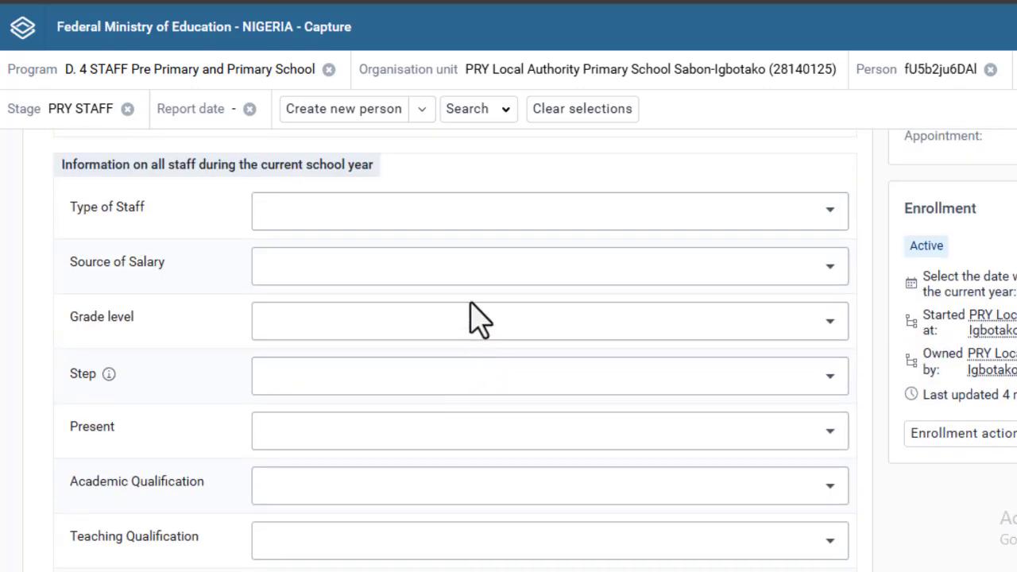
{"action": "left_click", "coordinate": [482, 224]}
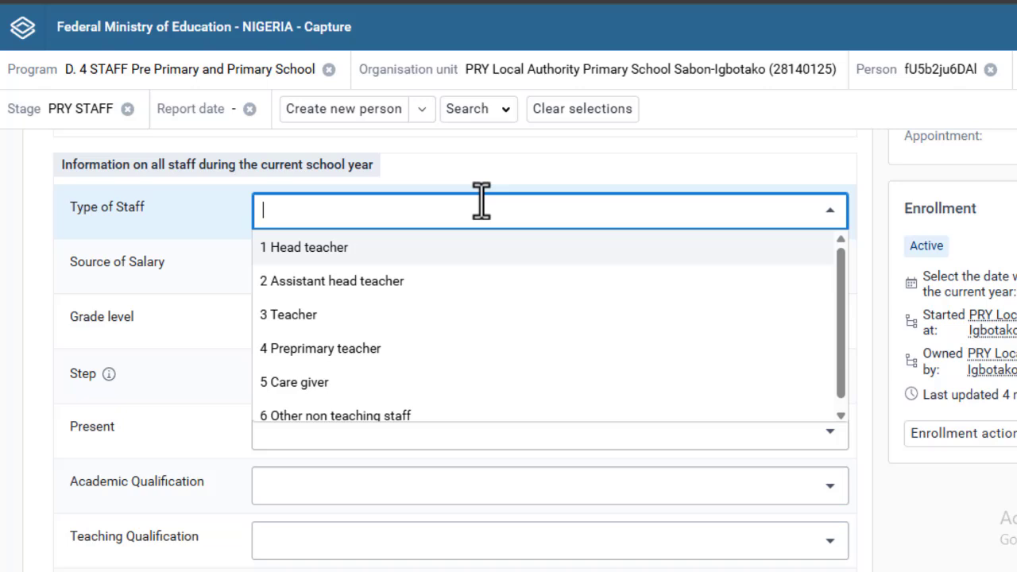
{"action": "left_click", "coordinate": [467, 256]}
{"action": "left_click", "coordinate": [475, 274]}
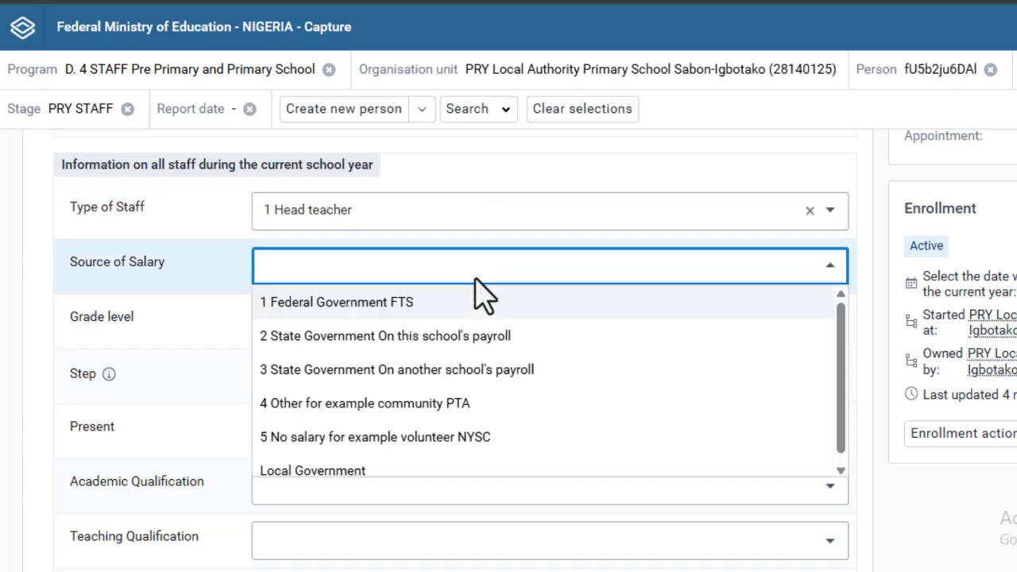
{"action": "left_click", "coordinate": [486, 340]}
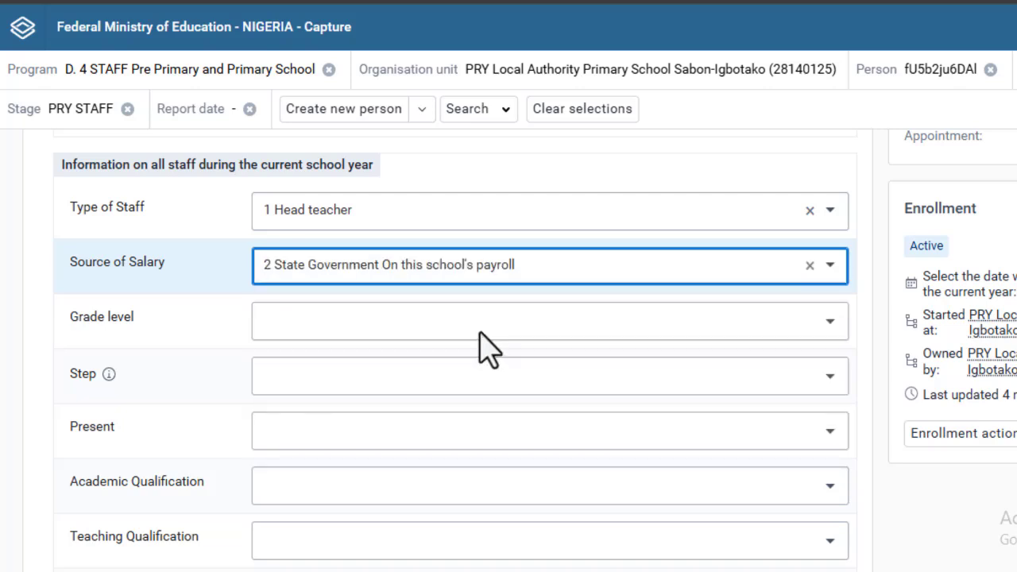
- Set grade level to 16 and step to 3
{"action": "left_click", "coordinate": [482, 333]}
{"action": "scroll", "coordinate": [469, 405], "scroll_direction": "down", "scroll_amount": 5}
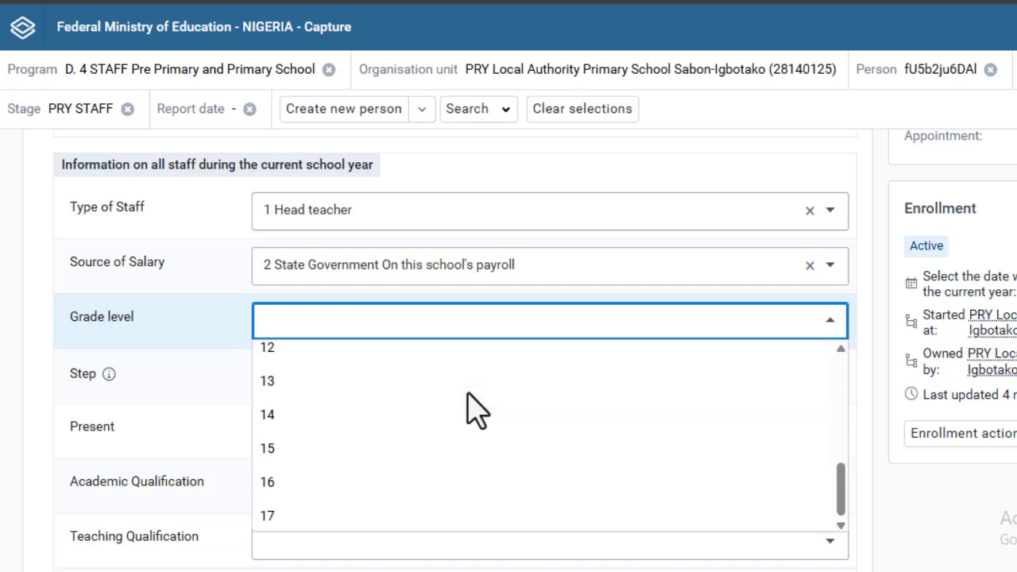
{"action": "left_click", "coordinate": [449, 481]}
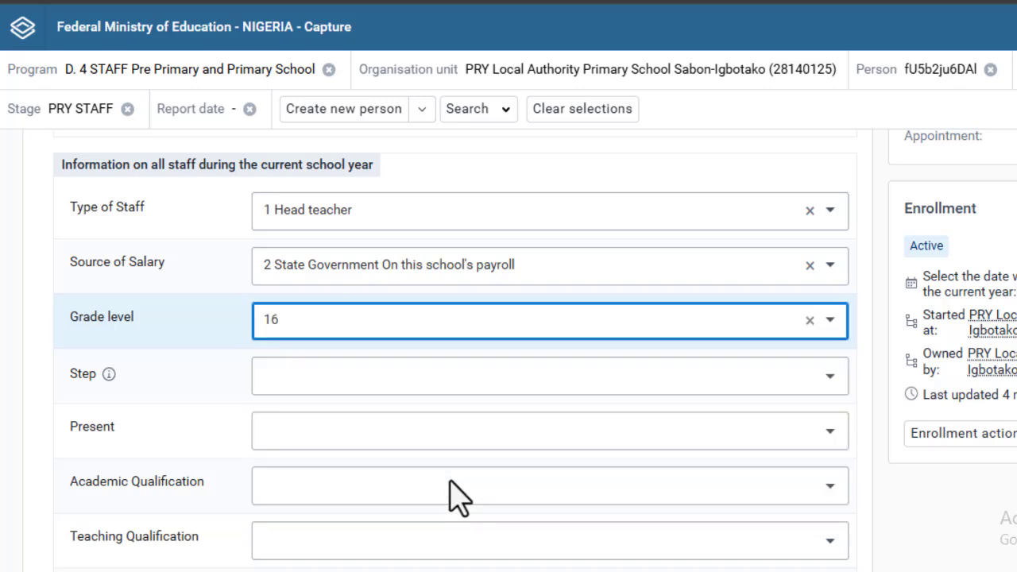
{"action": "left_click", "coordinate": [445, 385]}
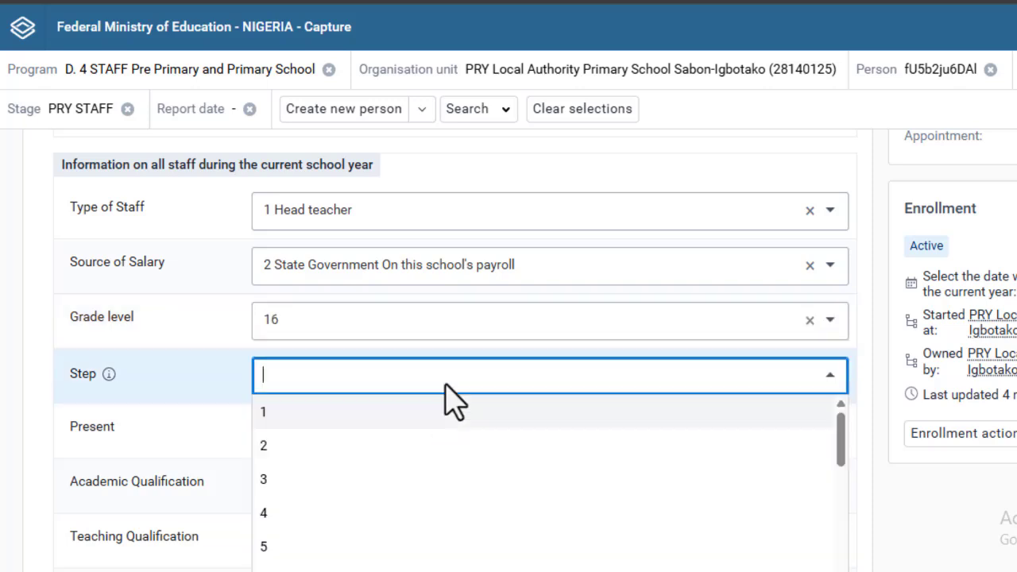
{"action": "left_click", "coordinate": [446, 480]}
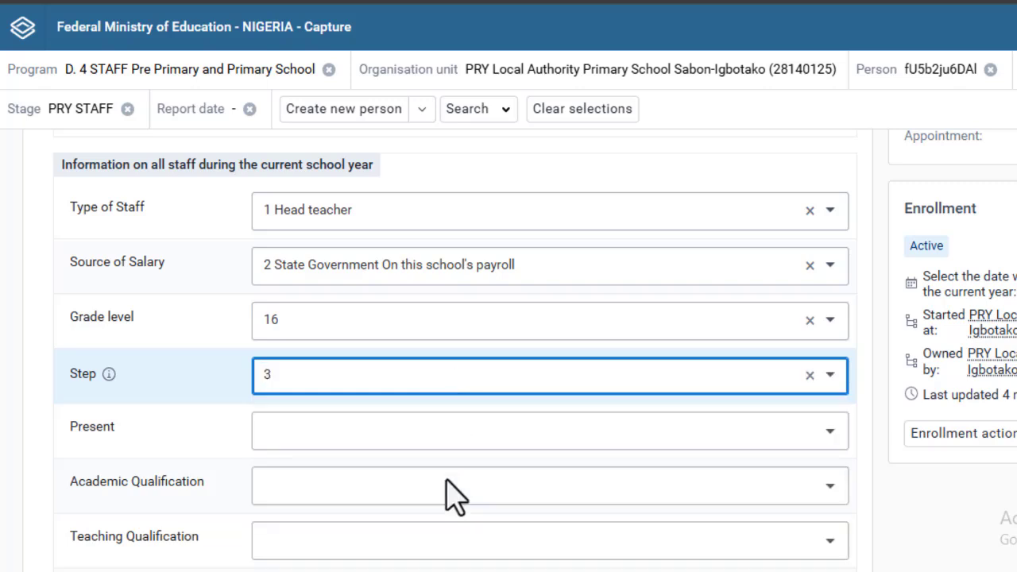
{"action": "left_click", "coordinate": [455, 442]}
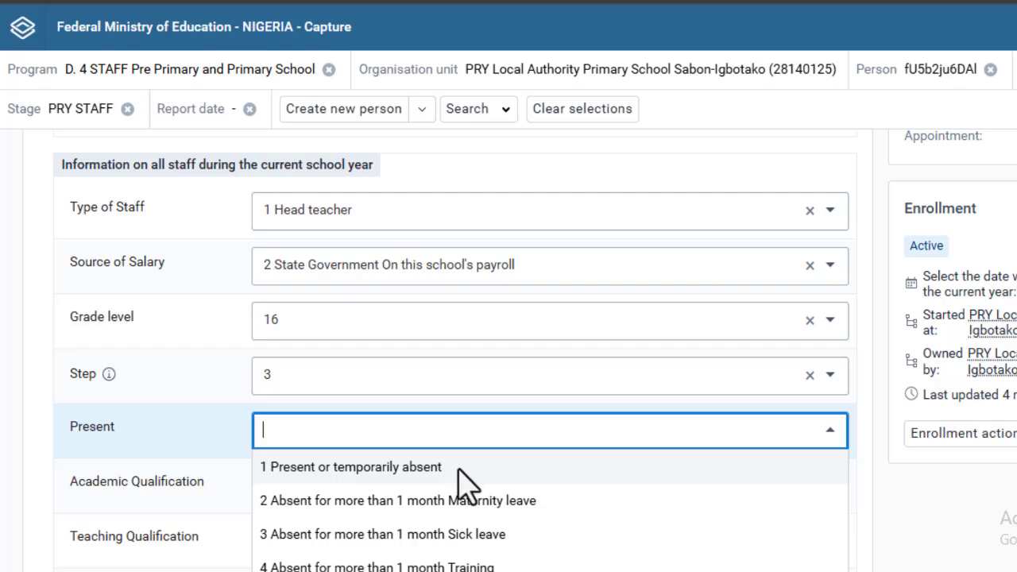
- Mark the staff as present and set academic qualification to 5 Degree/HND/Graduate
{"action": "scroll", "coordinate": [465, 484], "scroll_direction": "down", "scroll_amount": 4}
{"action": "left_click", "coordinate": [464, 181]}
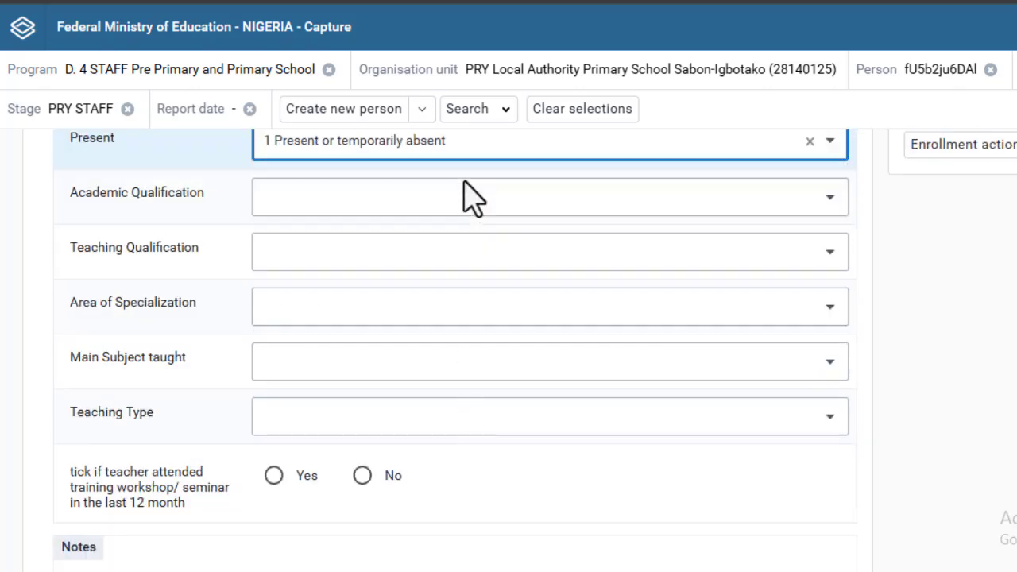
{"action": "left_click", "coordinate": [469, 203]}
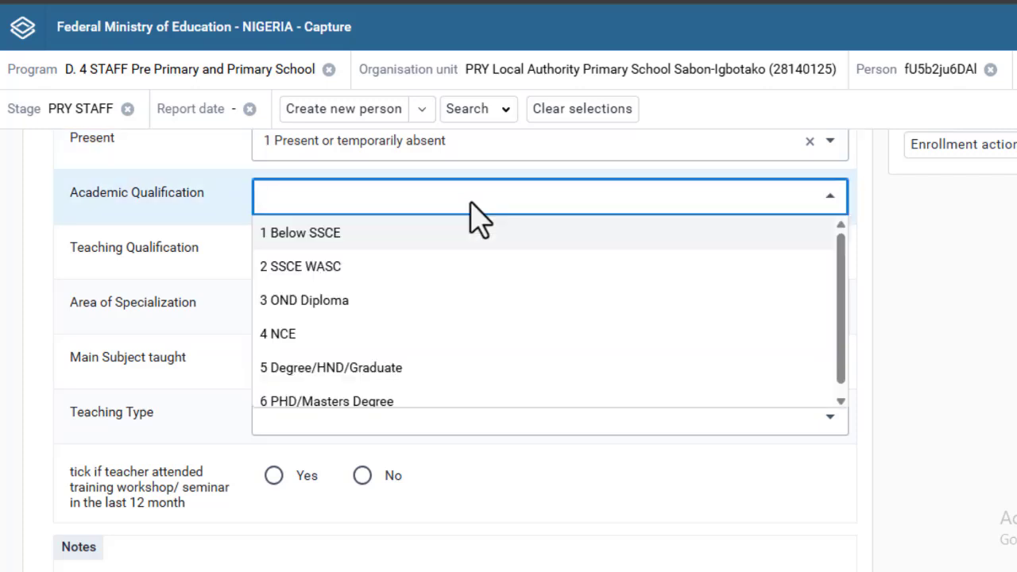
{"action": "left_click", "coordinate": [480, 367]}
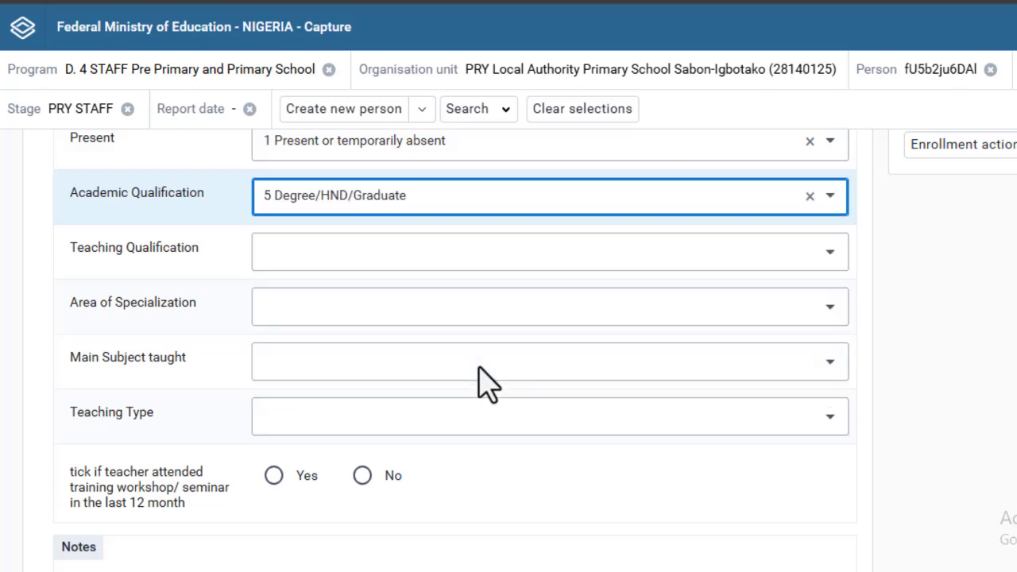
{"action": "left_click", "coordinate": [445, 200]}
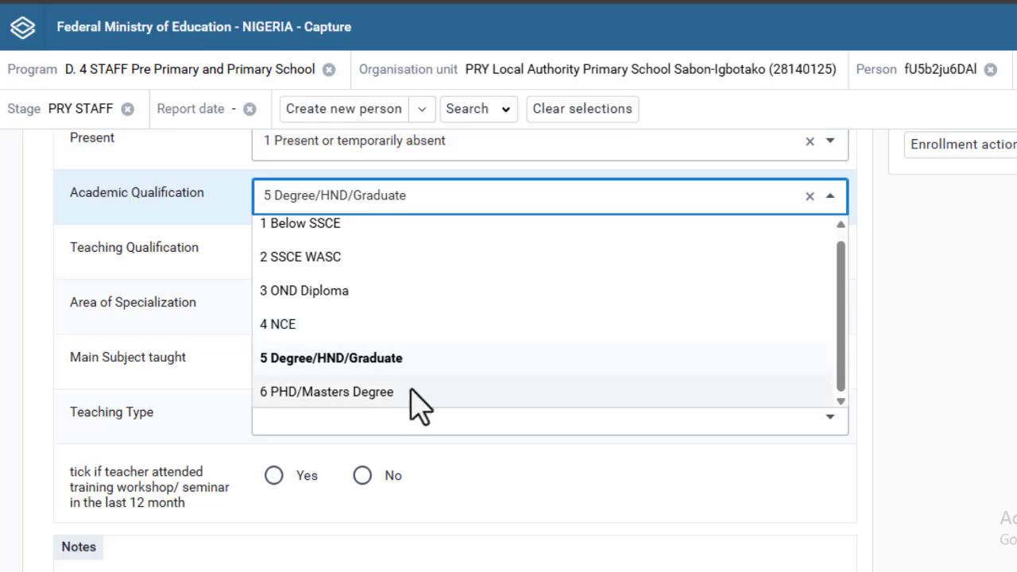
{"action": "scroll", "coordinate": [365, 238], "scroll_direction": "up", "scroll_amount": 1}
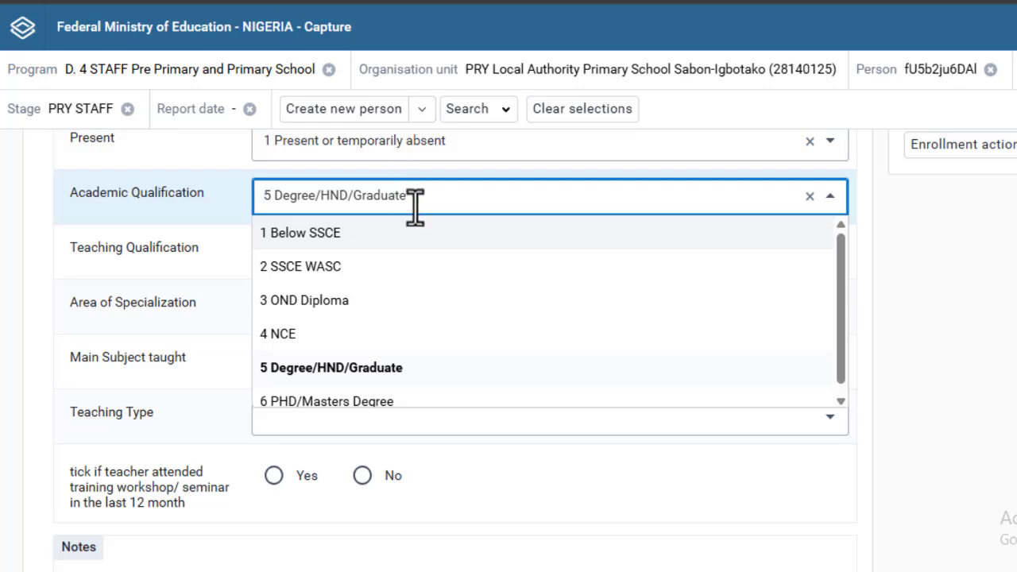
{"action": "left_click", "coordinate": [417, 373]}
{"action": "left_click", "coordinate": [401, 263]}
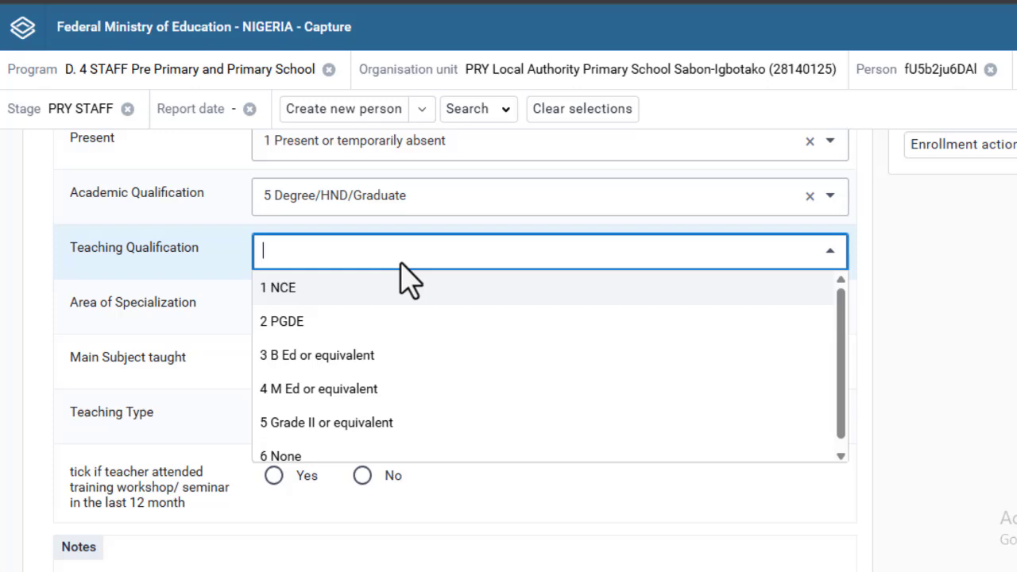
- Set qualification 3 B Ed or equivalent, 2 Mathematics specialization, 0 General primary subject, and 1 Full time teaching
{"action": "left_click", "coordinate": [409, 366]}
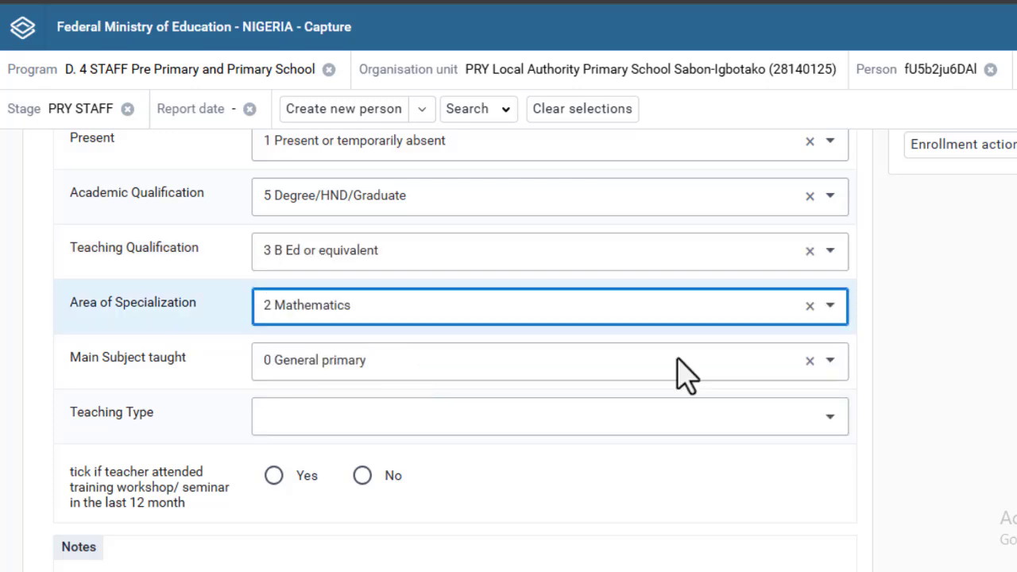
{"action": "left_click", "coordinate": [721, 313]}
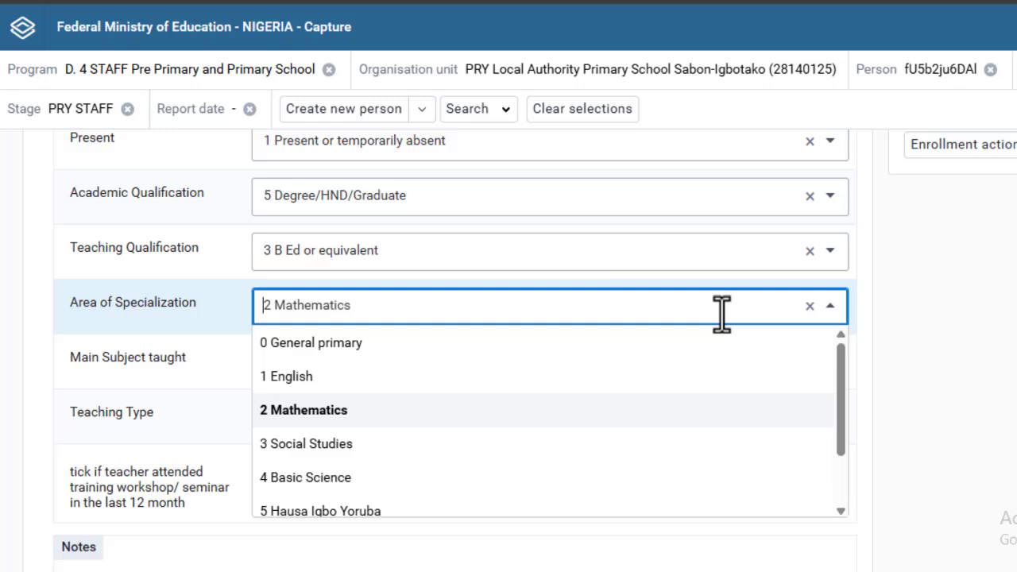
{"action": "left_click", "coordinate": [348, 419]}
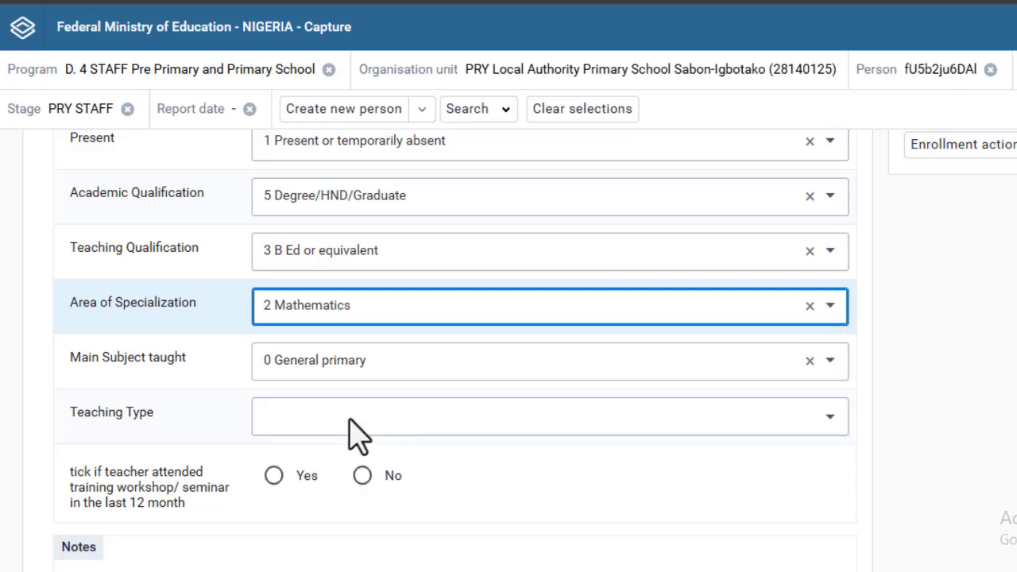
{"action": "left_click", "coordinate": [397, 377]}
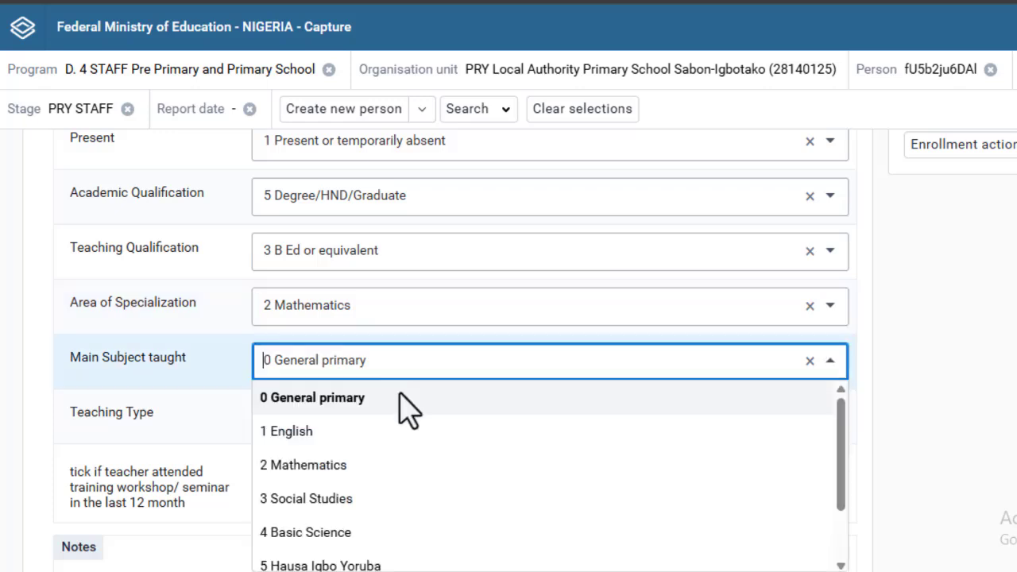
{"action": "left_click", "coordinate": [405, 408]}
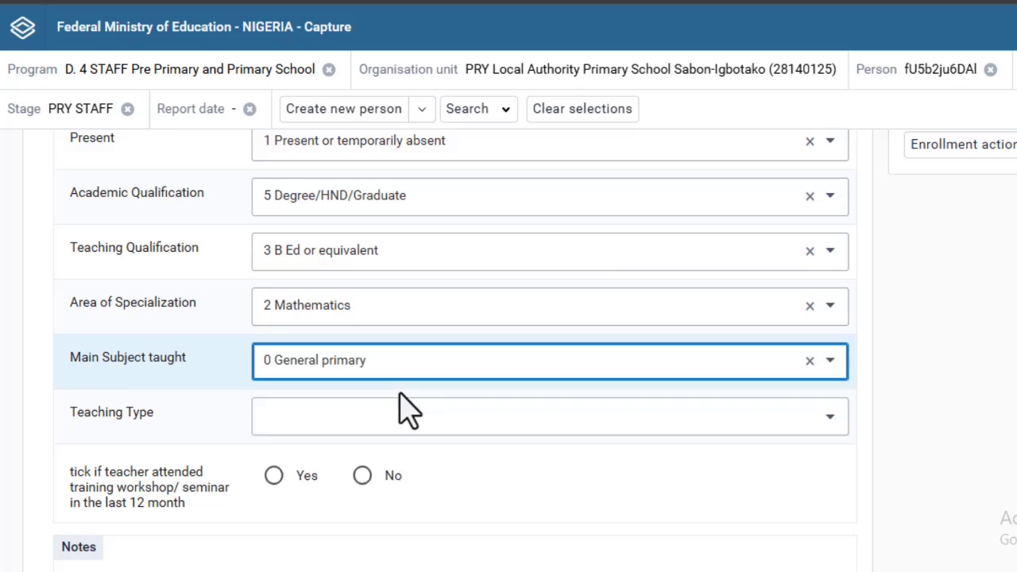
{"action": "left_click", "coordinate": [412, 432]}
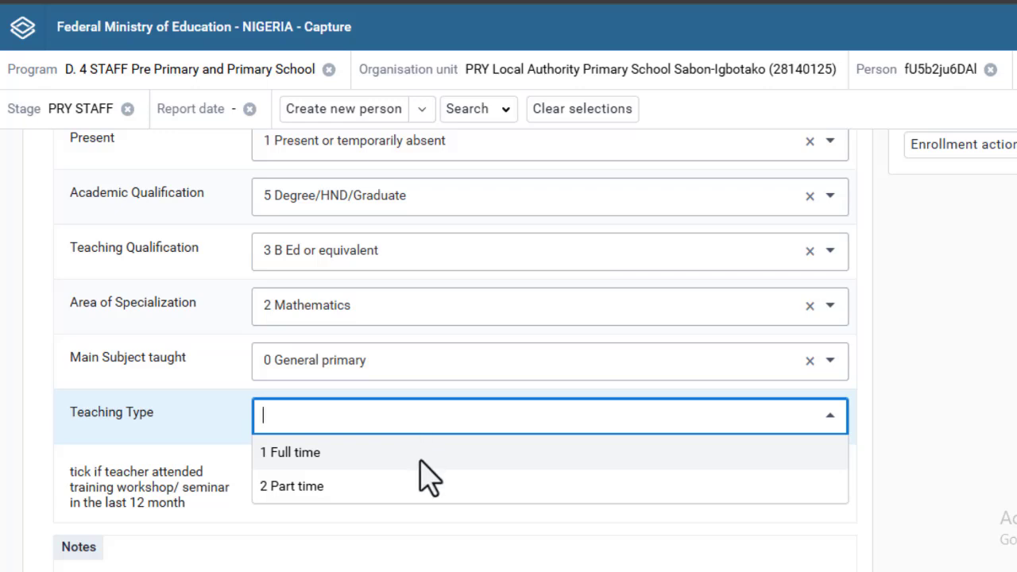
{"action": "left_click", "coordinate": [420, 459]}
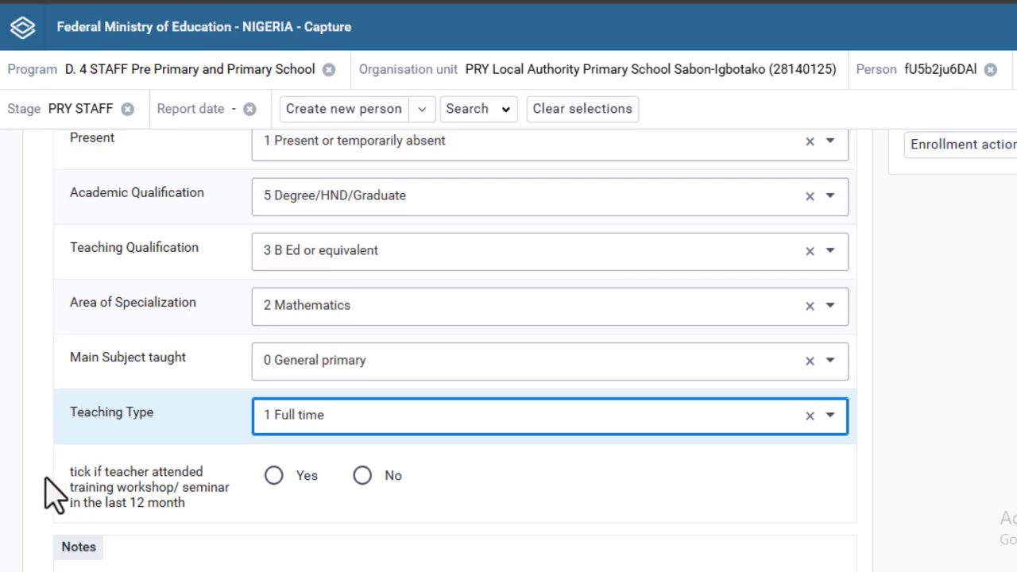
- Answer No to the training workshop question and complete the PRY STAFF event
{"action": "left_click_drag", "start_coordinate": [70, 474], "coordinate": [198, 508]}
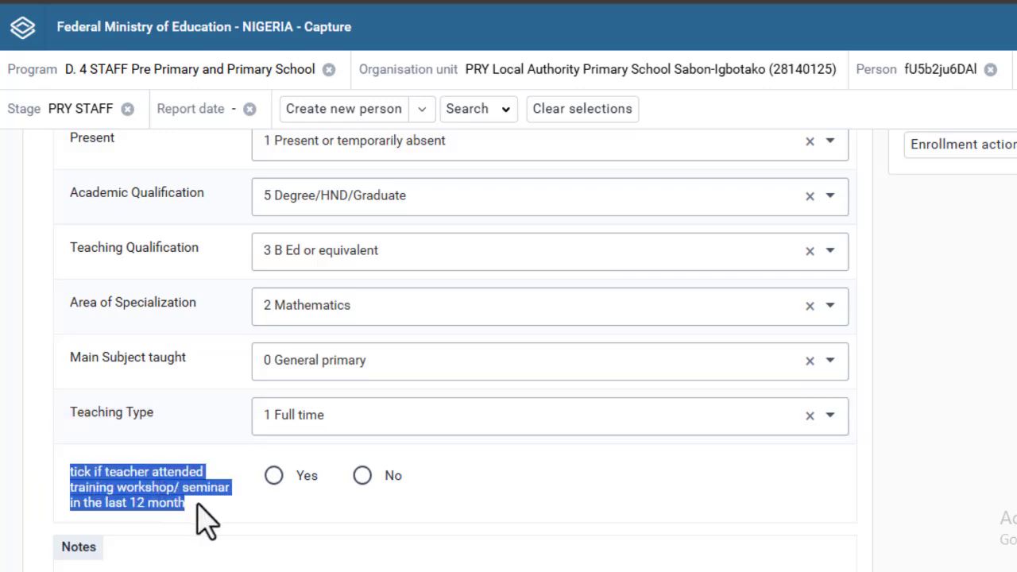
{"action": "left_click", "coordinate": [196, 500]}
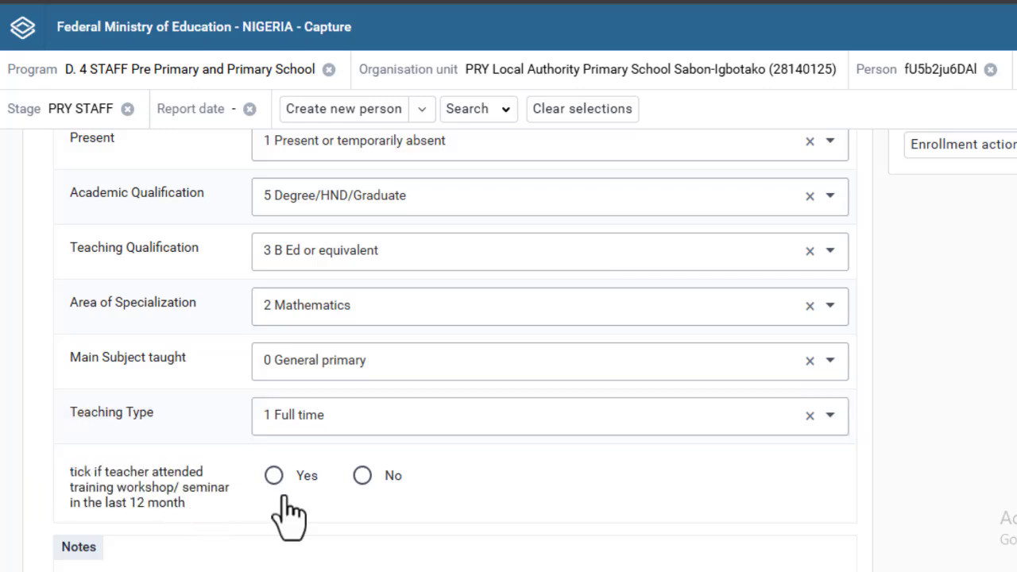
{"action": "scroll", "coordinate": [527, 437], "scroll_direction": "down", "scroll_amount": 2}
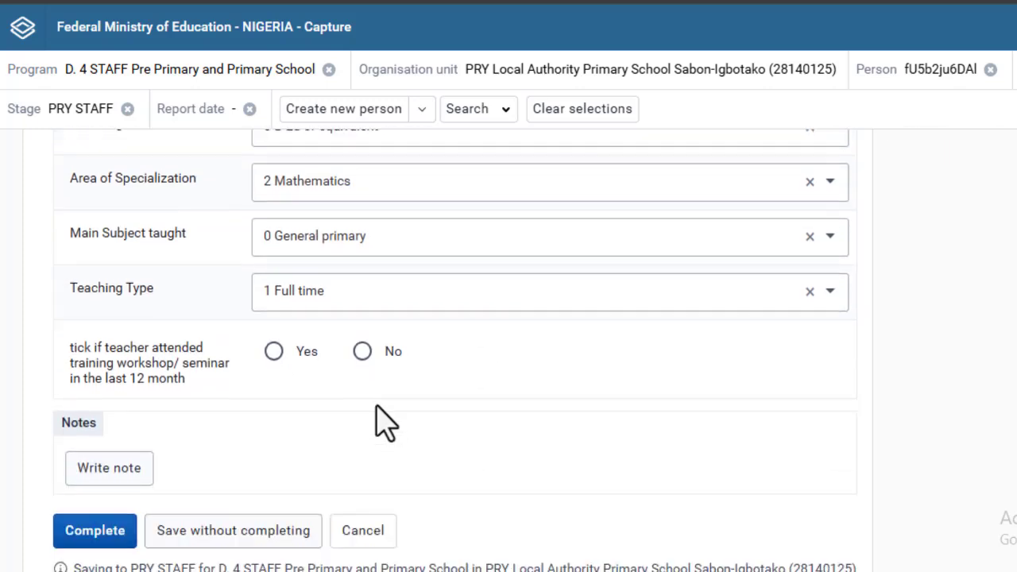
{"action": "left_click", "coordinate": [362, 327]}
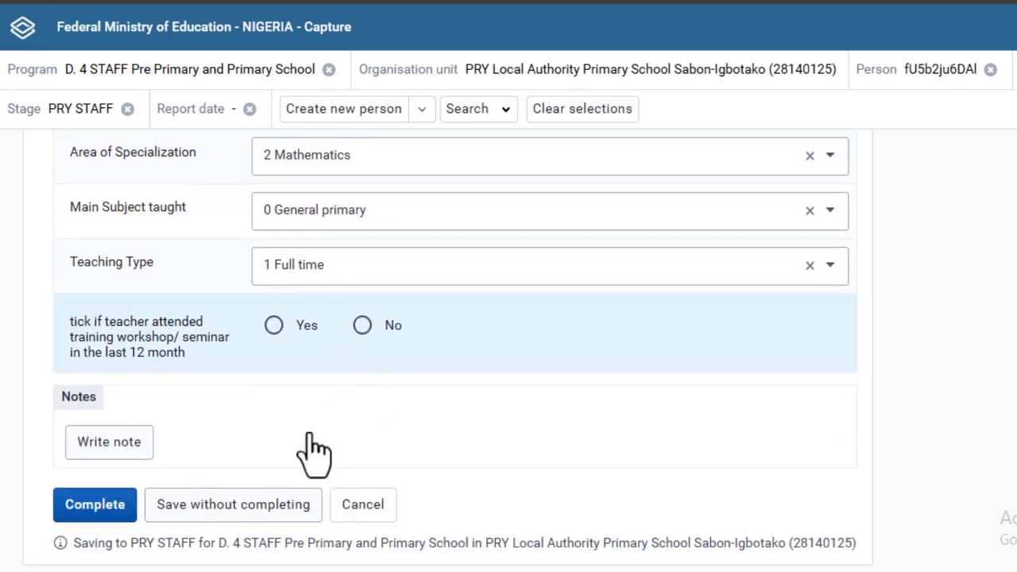
{"action": "left_click", "coordinate": [97, 509]}
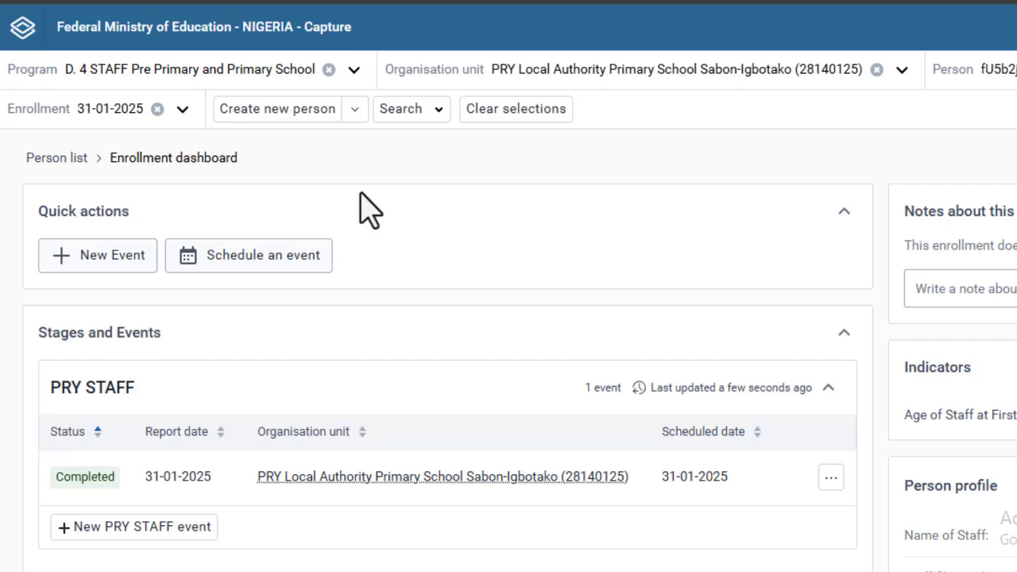
- Start a new person registration for the D. 4 STAFF program and look through the blank form
{"action": "left_click", "coordinate": [288, 115]}
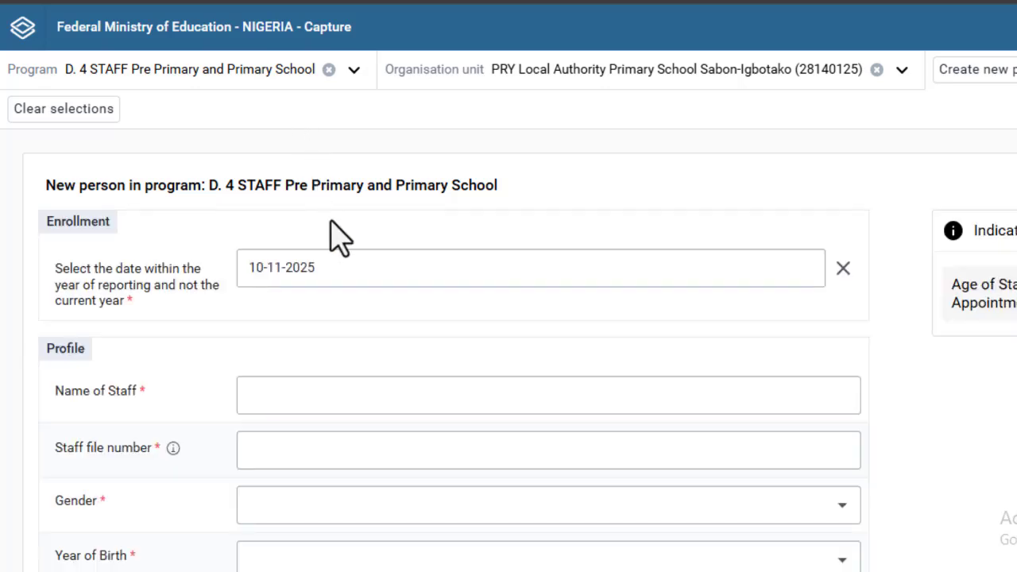
{"action": "scroll", "coordinate": [341, 251], "scroll_direction": "down", "scroll_amount": 1}
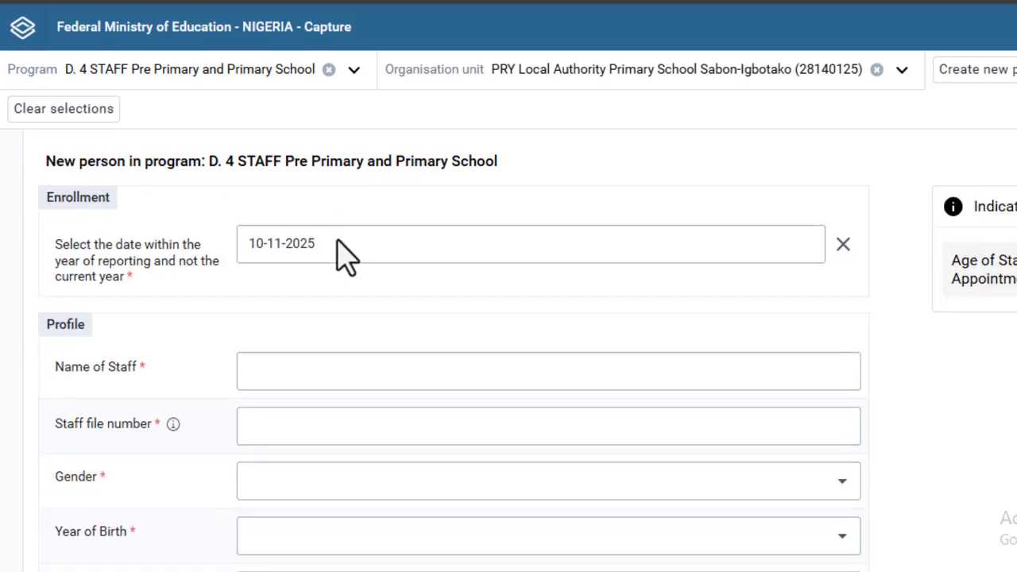
{"action": "scroll", "coordinate": [341, 251], "scroll_direction": "down", "scroll_amount": 3}
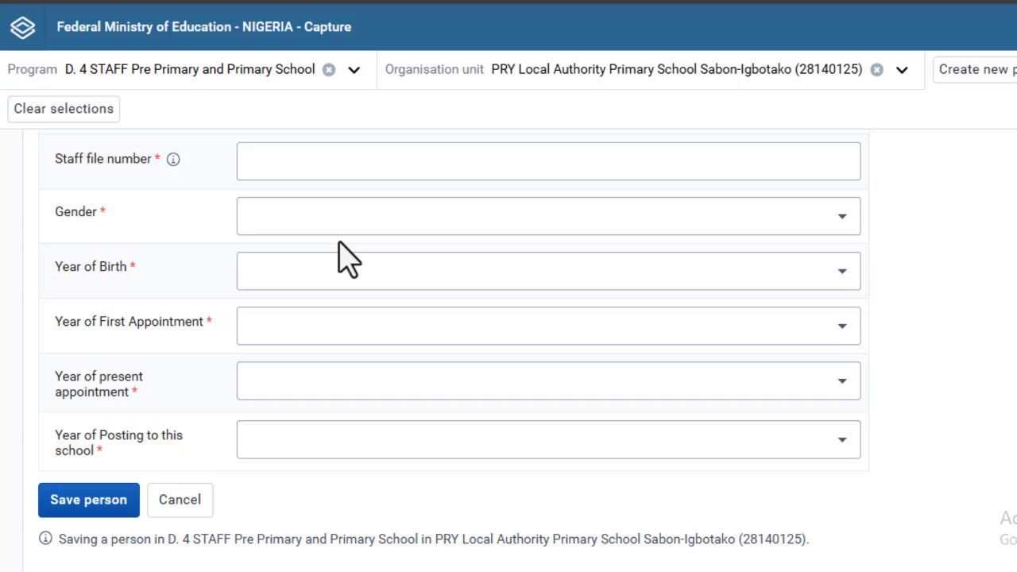
{"action": "scroll", "coordinate": [350, 258], "scroll_direction": "up", "scroll_amount": 5}
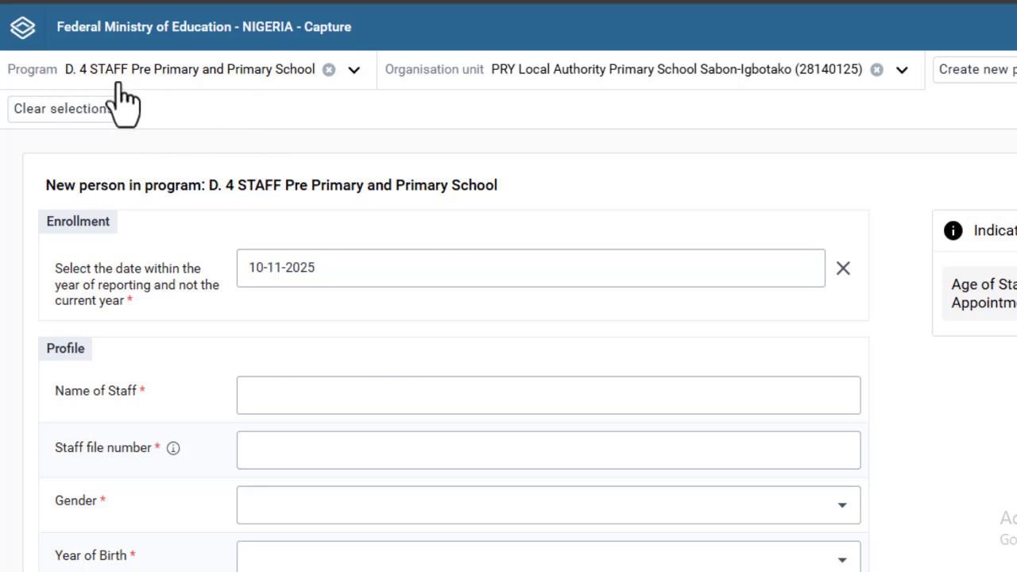
- Switch the program to E. 4 Pre-Primary and Primary Classroom -Updated
{"action": "left_click", "coordinate": [258, 80]}
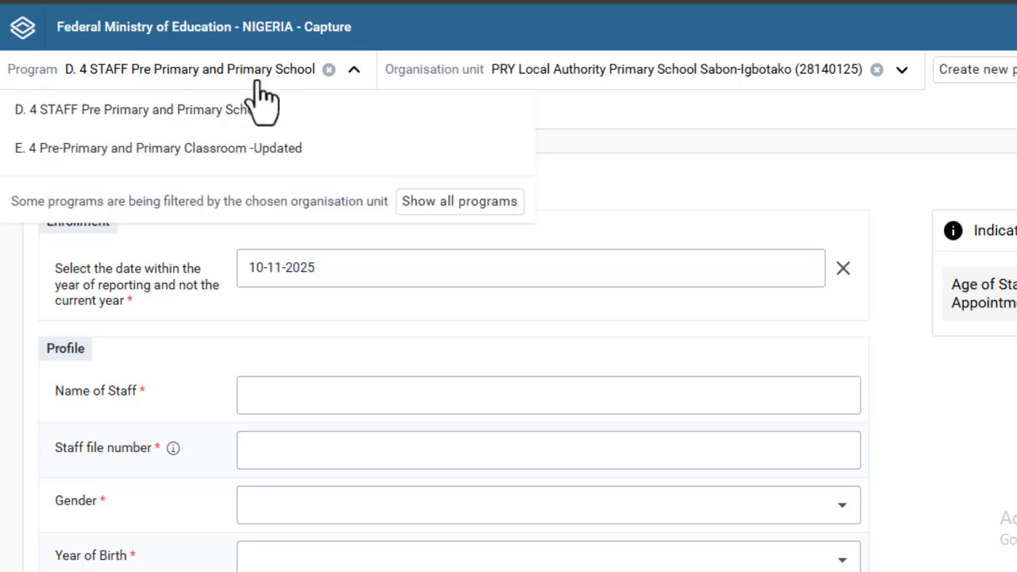
{"action": "left_click", "coordinate": [250, 149]}
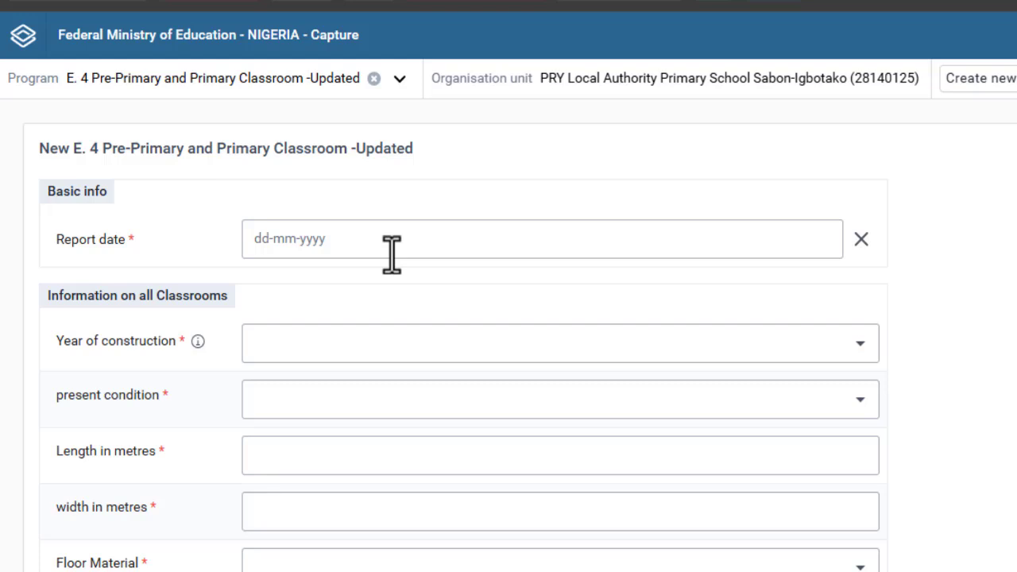
- Set the report date to the 10th, construction year 1990, and condition 3 Needs major repairs
{"action": "left_click", "coordinate": [391, 255]}
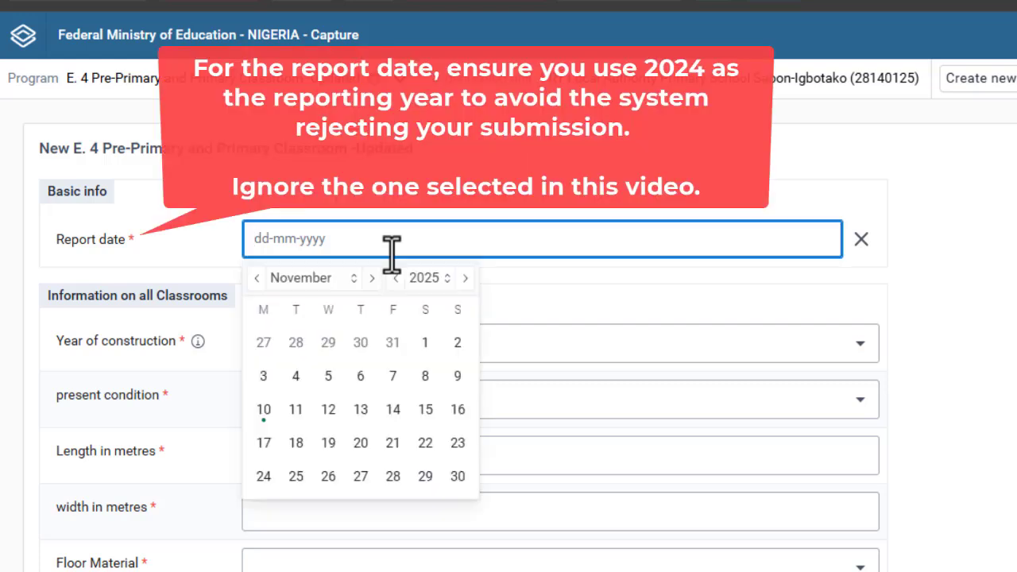
{"action": "left_click", "coordinate": [262, 415]}
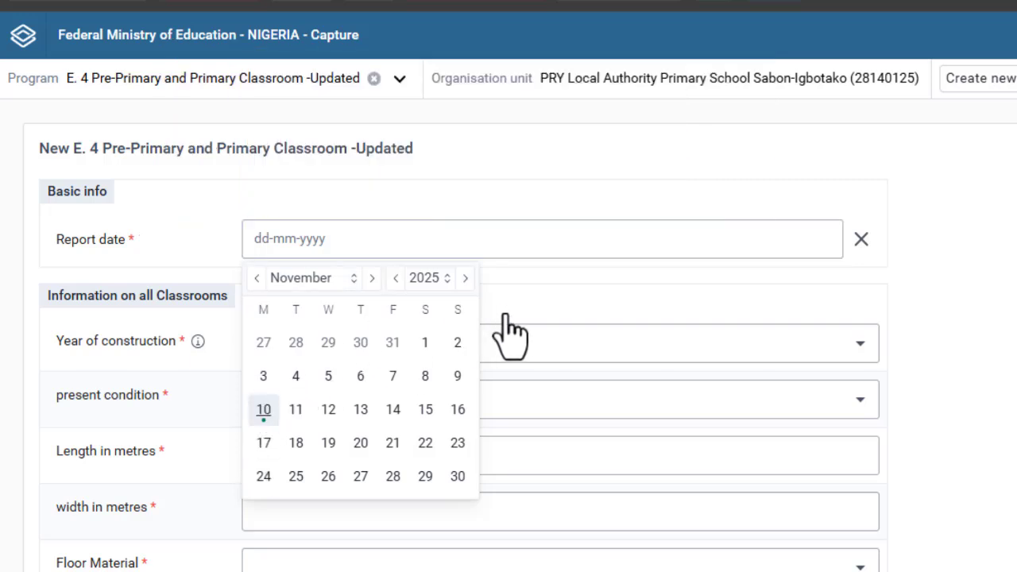
{"action": "left_click", "coordinate": [538, 319]}
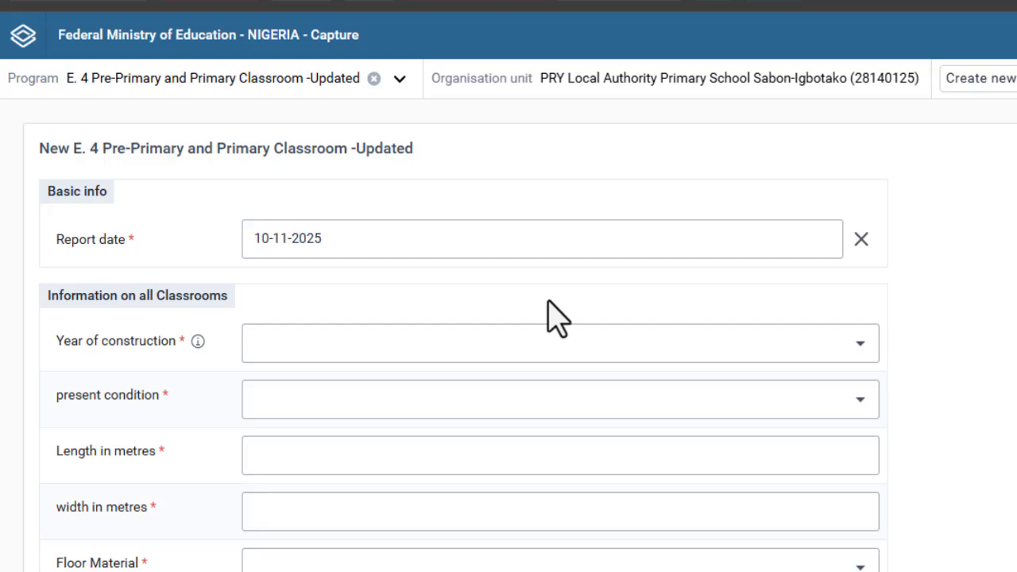
{"action": "left_click", "coordinate": [539, 361]}
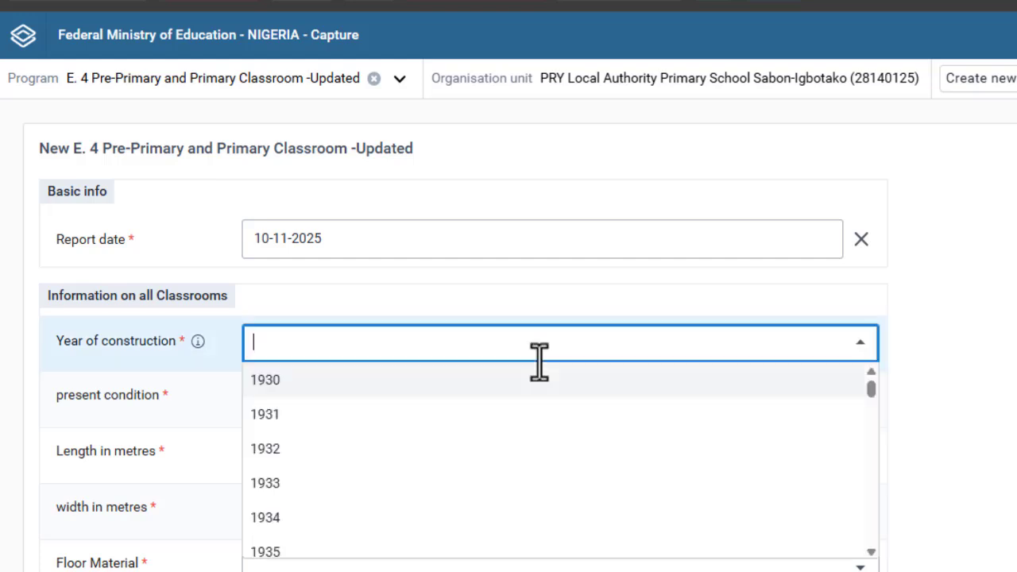
{"action": "type", "text": "1990"}
{"action": "key", "text": "Return"}
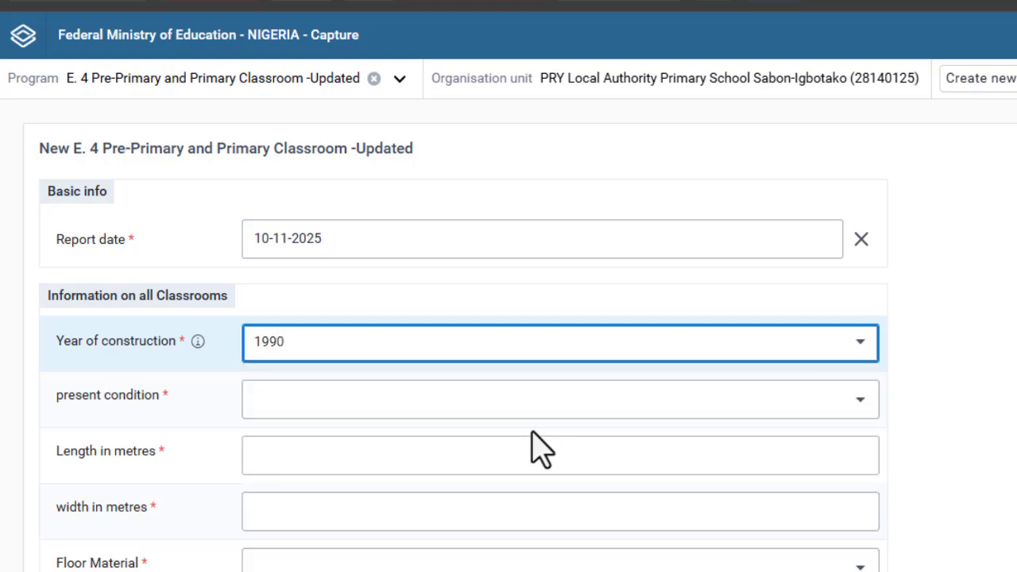
{"action": "left_click", "coordinate": [517, 400]}
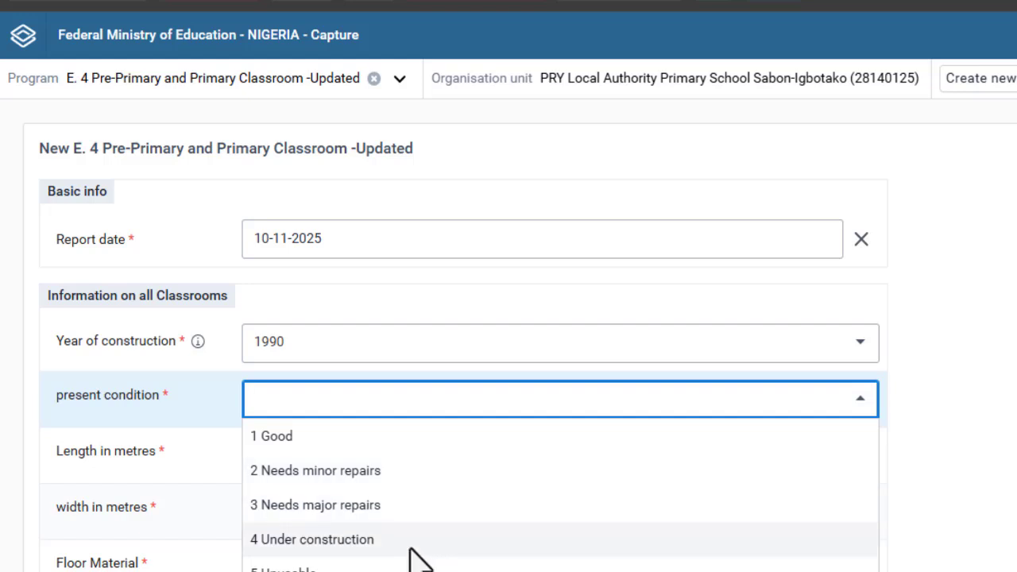
{"action": "left_click", "coordinate": [404, 505]}
- Enter classroom length 6 and width 8, with floor material 2 Concrete
{"action": "scroll", "coordinate": [535, 373], "scroll_direction": "down", "scroll_amount": 3}
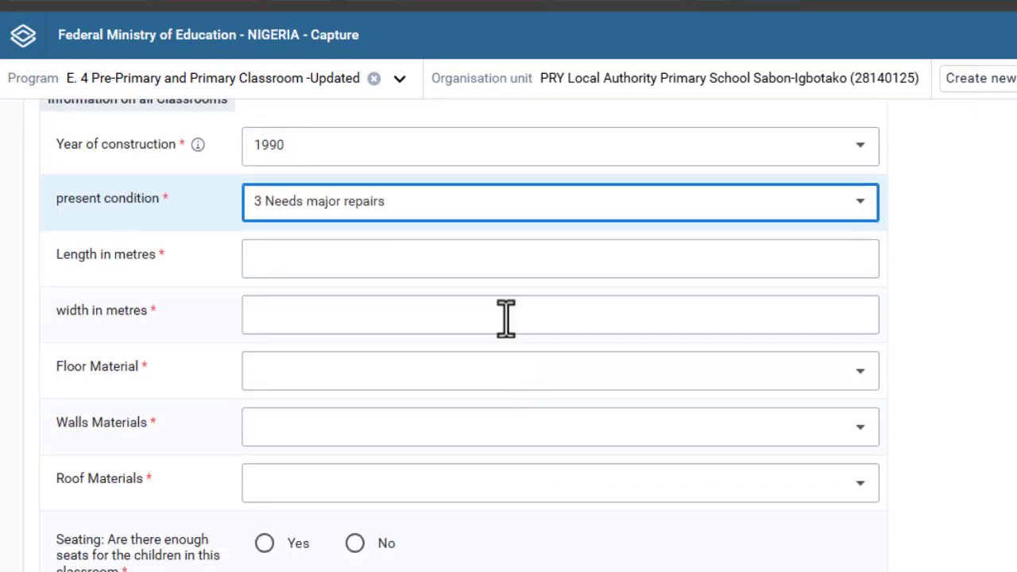
{"action": "left_click", "coordinate": [516, 271]}
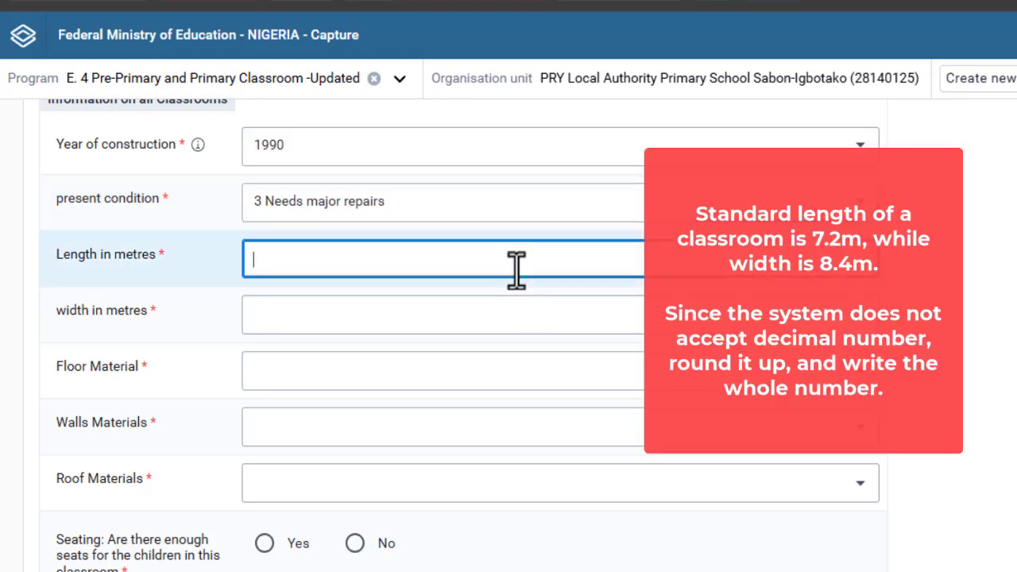
{"action": "type", "text": "6"}
{"action": "left_click", "coordinate": [490, 318]}
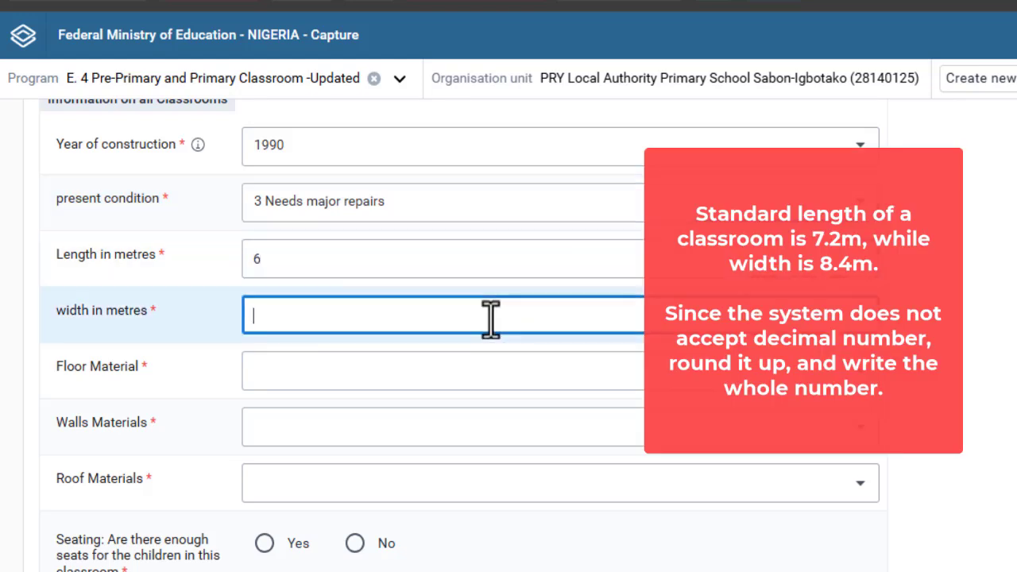
{"action": "type", "text": "8"}
{"action": "left_click", "coordinate": [462, 367]}
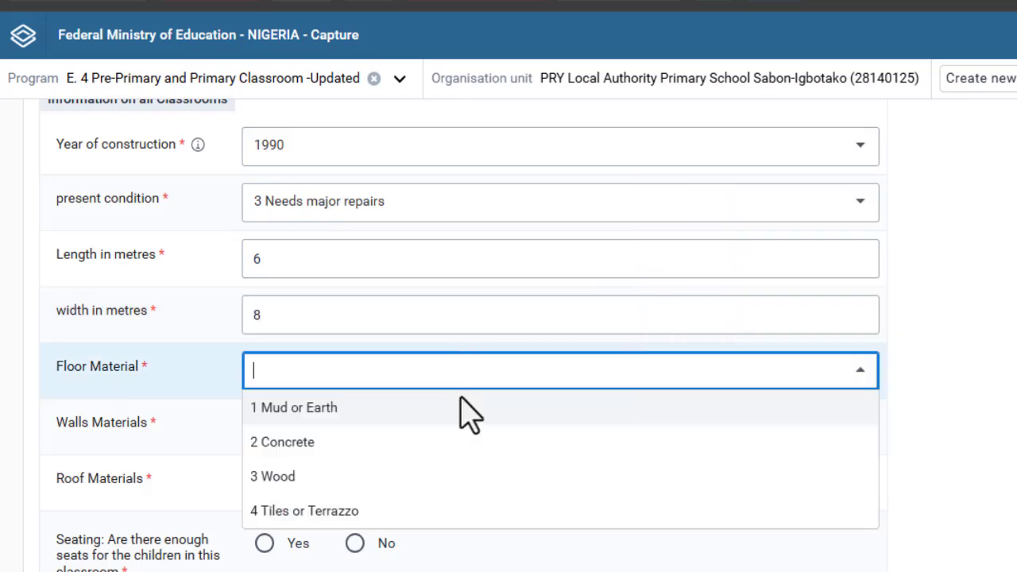
{"action": "left_click", "coordinate": [434, 451]}
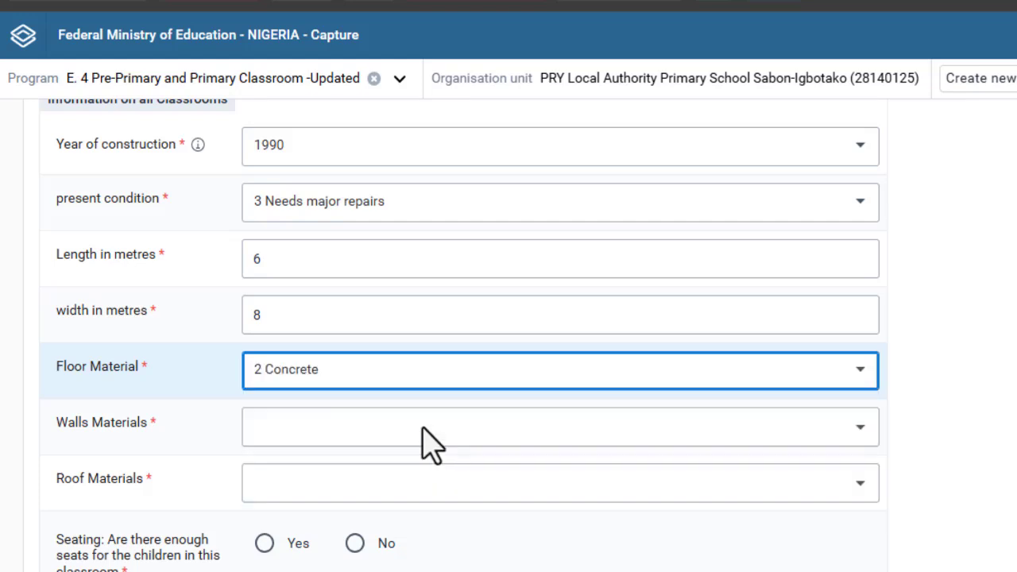
- Set walls to cement or concrete, roof to iron sheets, and enough seating to No
{"action": "left_click", "coordinate": [422, 427]}
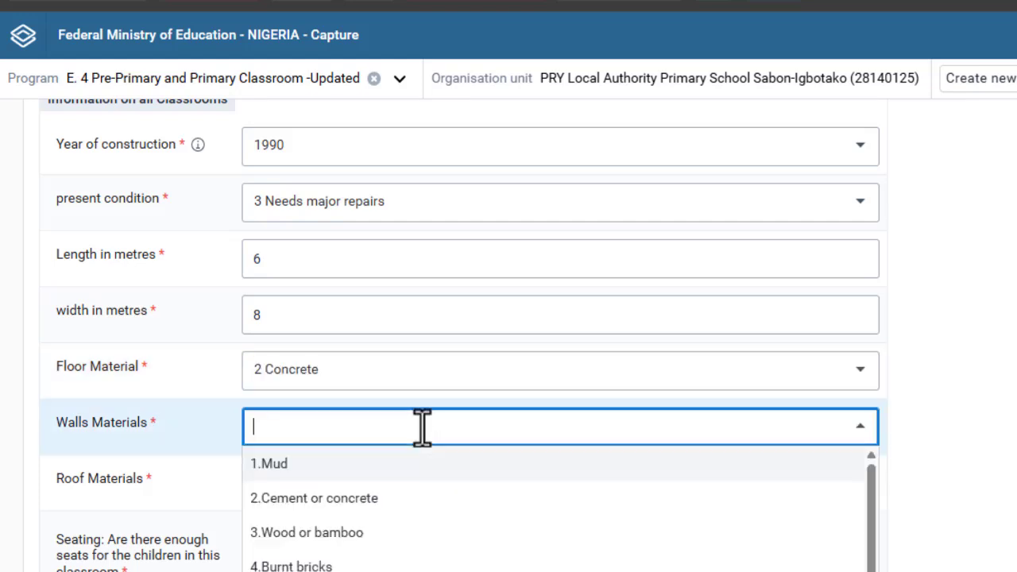
{"action": "left_click", "coordinate": [416, 496]}
{"action": "left_click", "coordinate": [419, 486]}
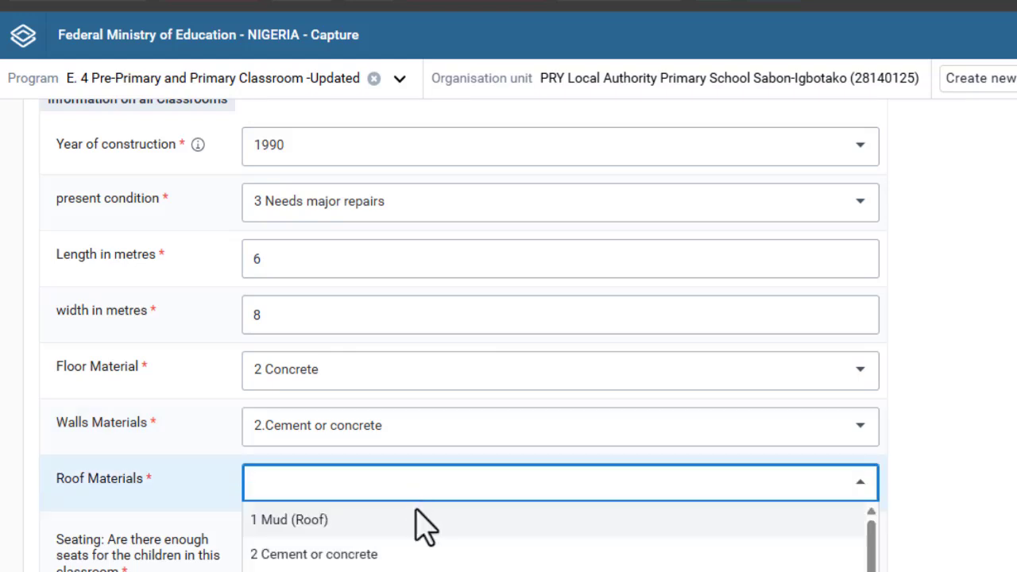
{"action": "scroll", "coordinate": [417, 548], "scroll_direction": "down", "scroll_amount": 1}
{"action": "scroll", "coordinate": [517, 324], "scroll_direction": "down", "scroll_amount": 3}
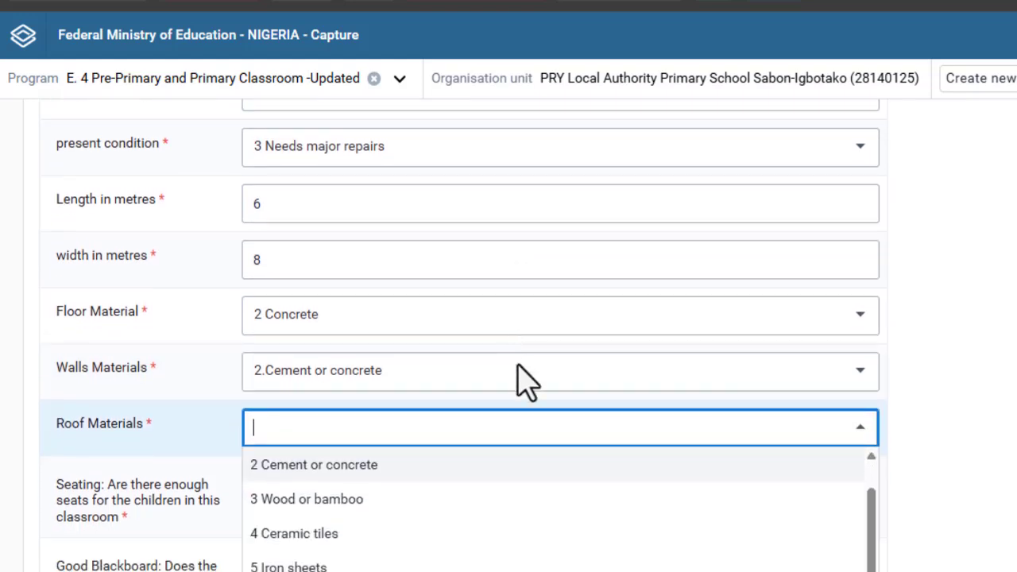
{"action": "left_click", "coordinate": [366, 429]}
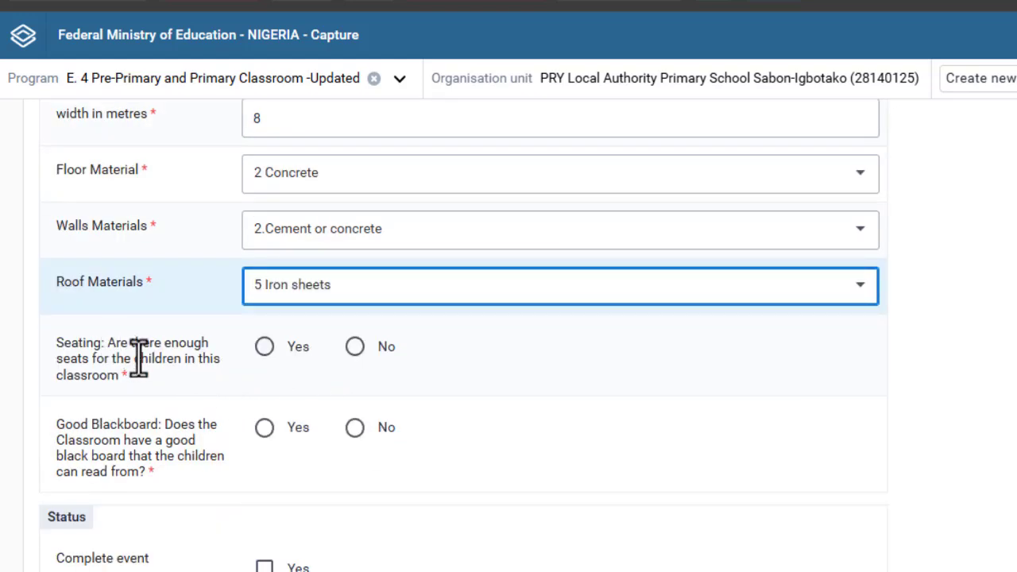
{"action": "left_click", "coordinate": [354, 350]}
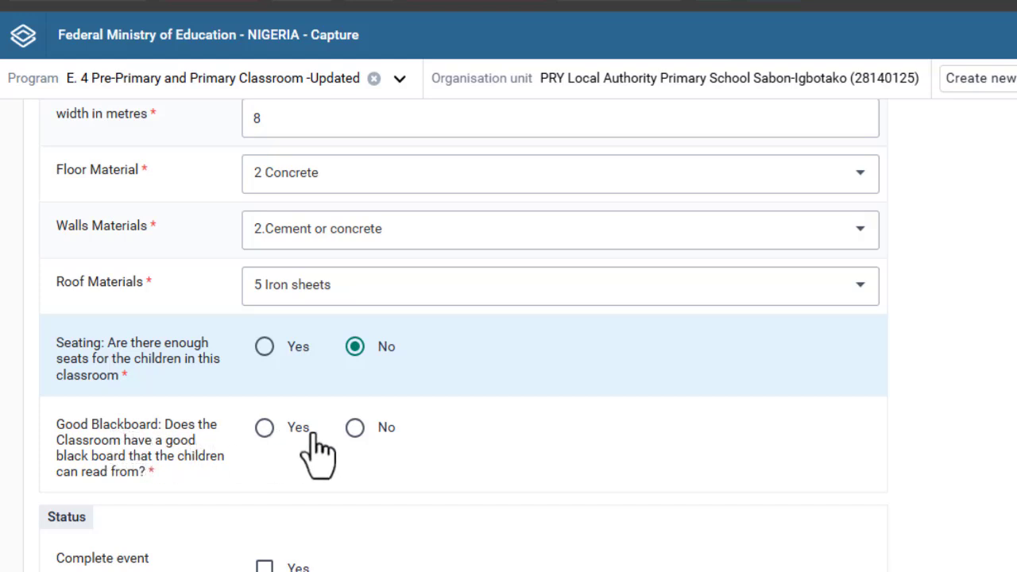
- Answer No to the good blackboard question and mark the classroom event complete
{"action": "left_click", "coordinate": [354, 429]}
{"action": "scroll", "coordinate": [355, 429], "scroll_direction": "down", "scroll_amount": 3}
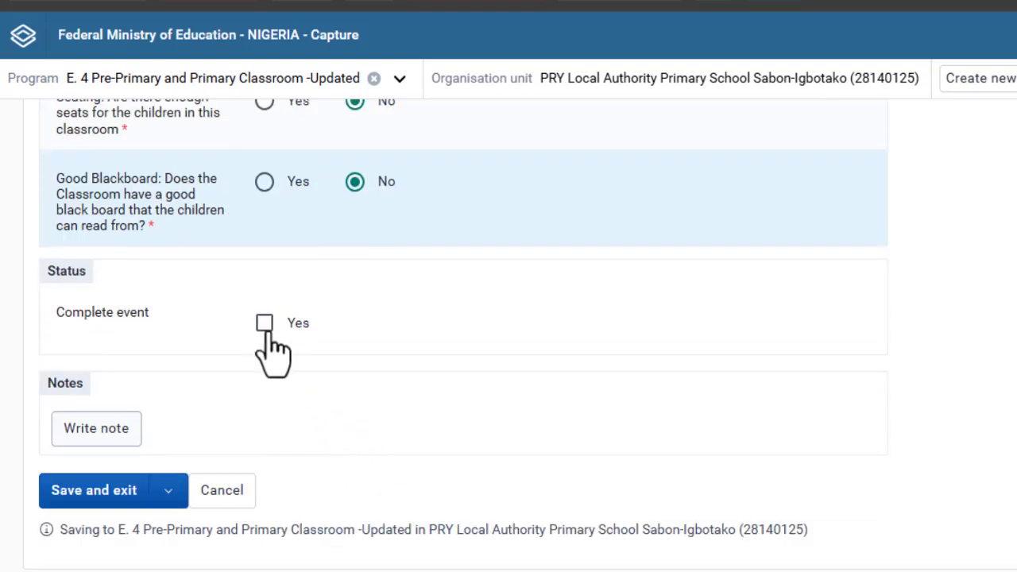
{"action": "left_click", "coordinate": [264, 324]}
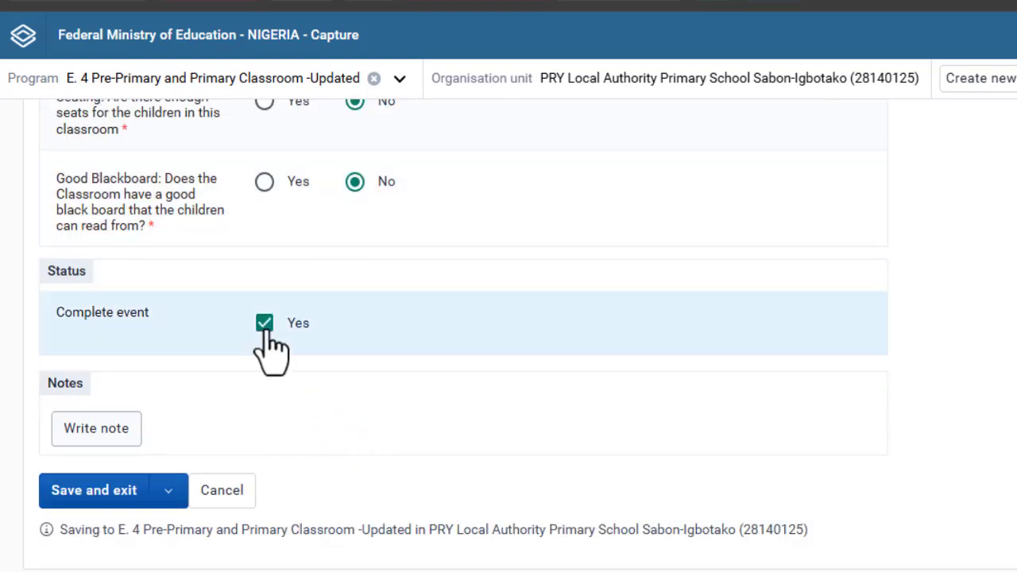
- Save the event with Save and add another to get a fresh form
{"action": "left_click", "coordinate": [168, 490]}
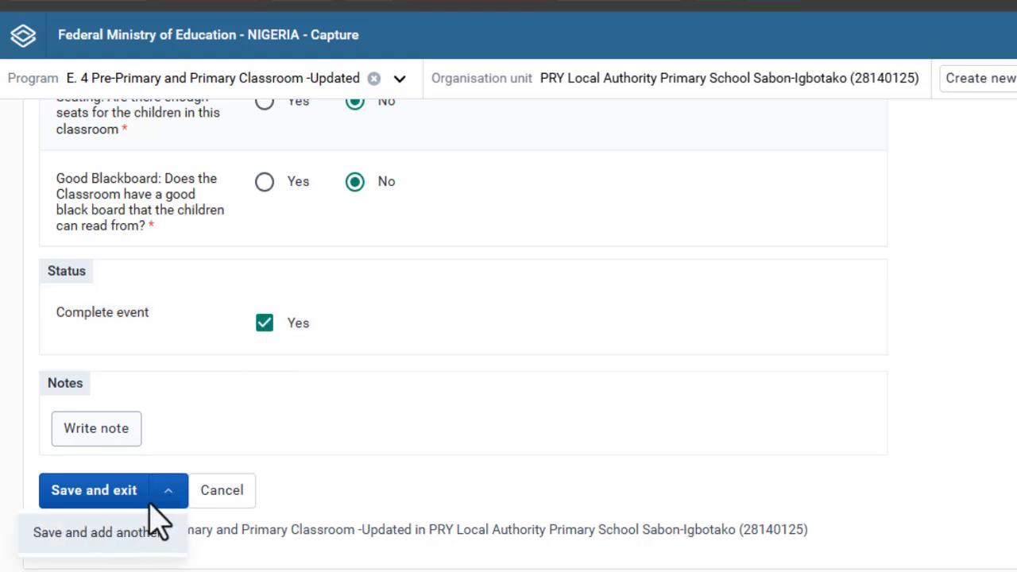
{"action": "left_click", "coordinate": [166, 499]}
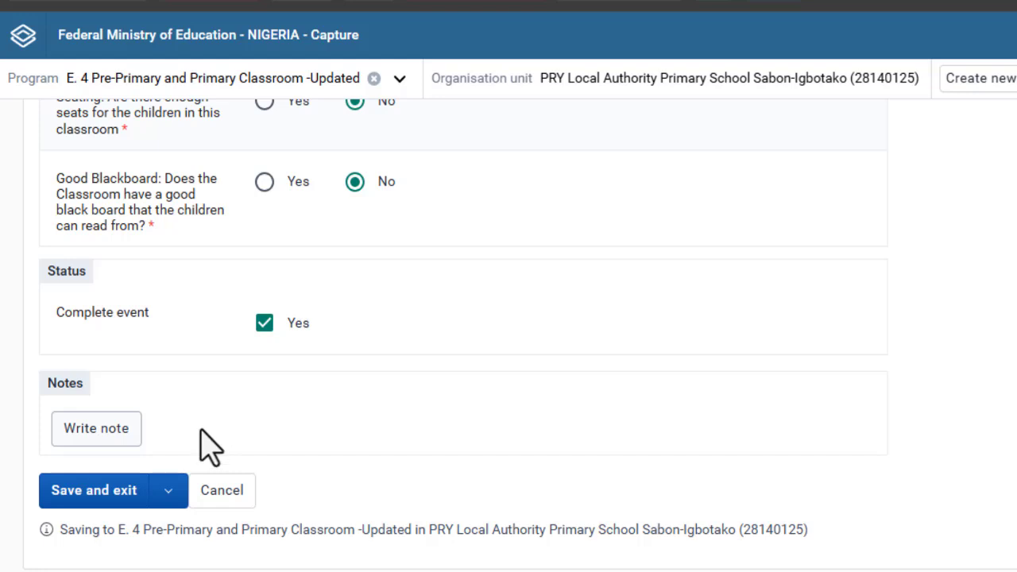
{"action": "left_click", "coordinate": [171, 492]}
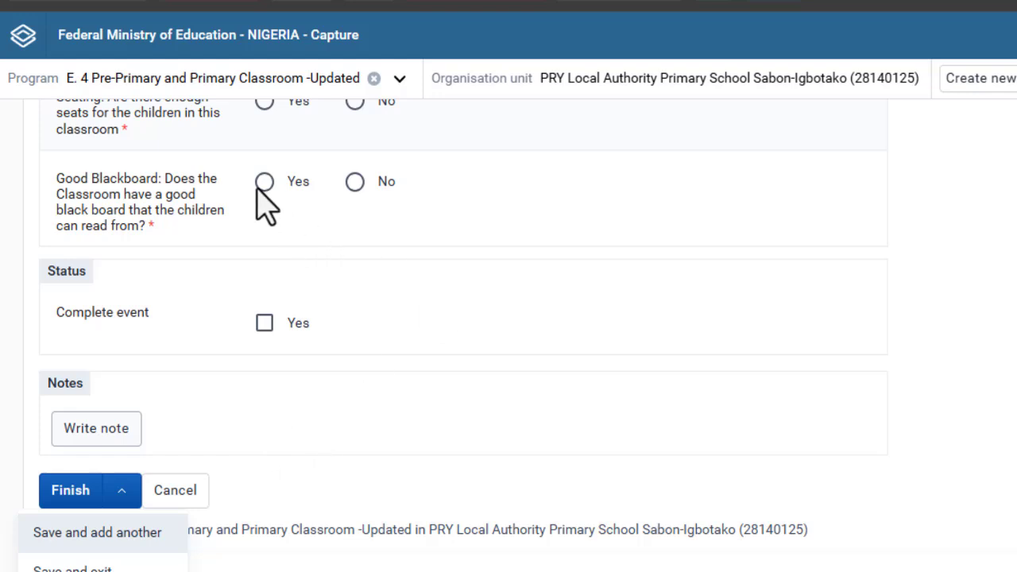
- Set the new classroom event's report date to 10-11-2025
{"action": "scroll", "coordinate": [979, 15], "scroll_direction": "up", "scroll_amount": 5}
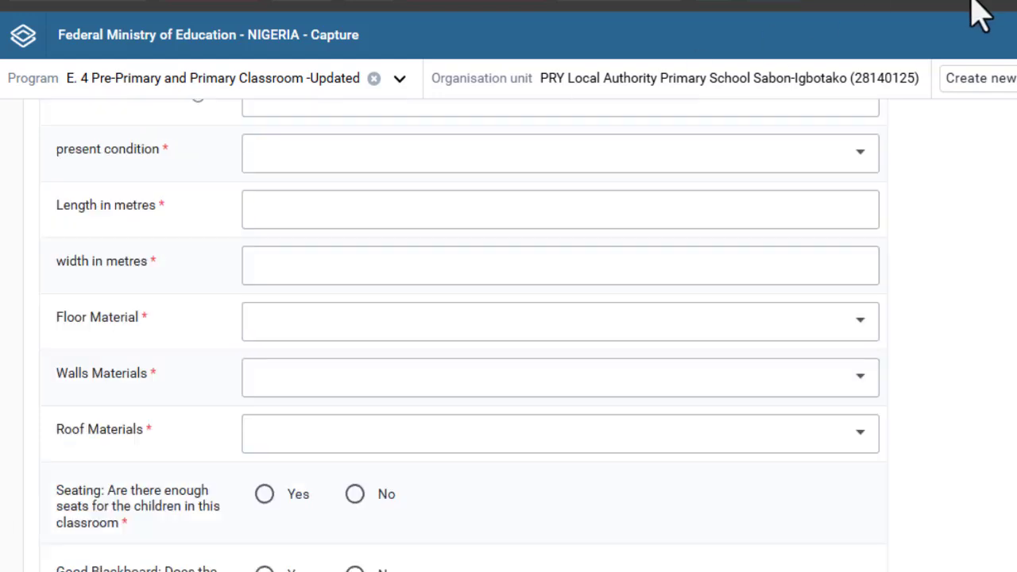
{"action": "scroll", "coordinate": [521, 329], "scroll_direction": "up", "scroll_amount": 2}
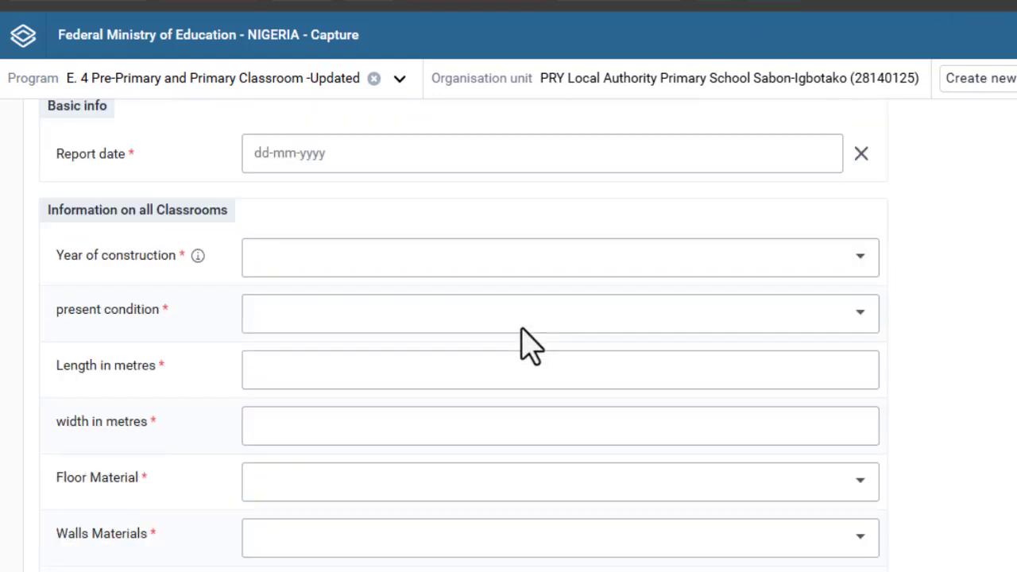
{"action": "scroll", "coordinate": [530, 344], "scroll_direction": "up", "scroll_amount": 1}
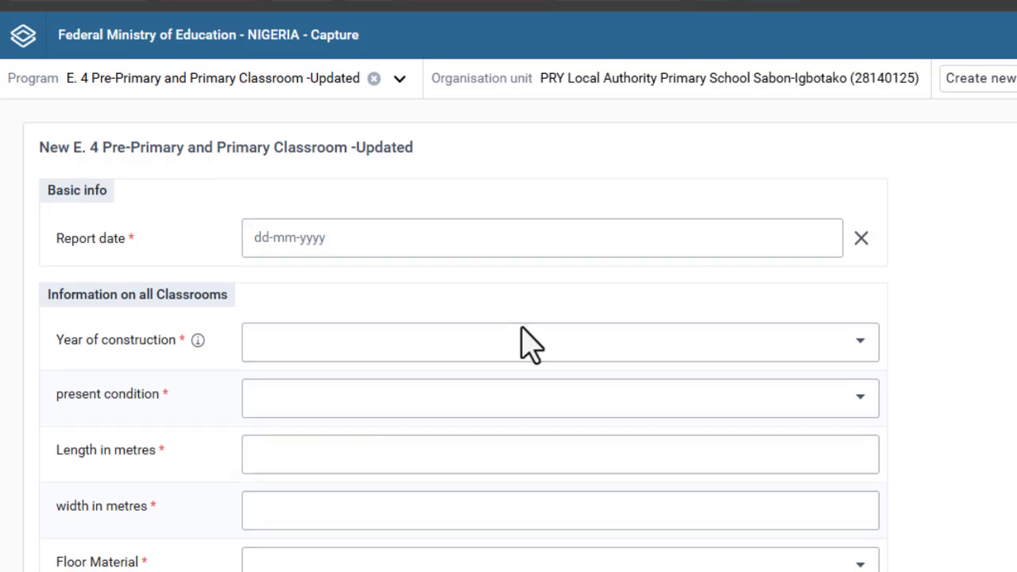
{"action": "scroll", "coordinate": [530, 344], "scroll_direction": "down", "scroll_amount": 5}
{"action": "scroll", "coordinate": [530, 344], "scroll_direction": "down", "scroll_amount": 4}
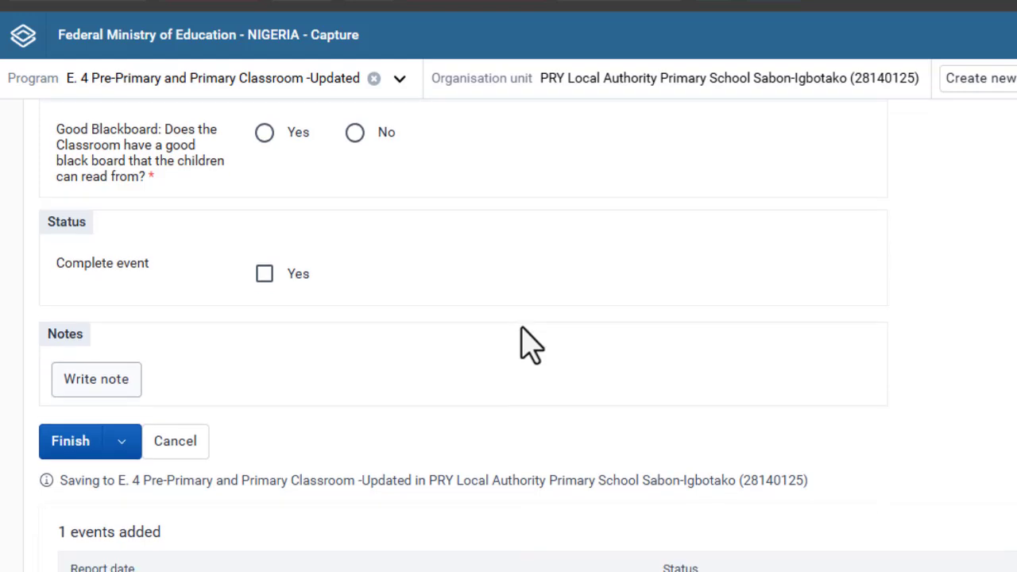
{"action": "scroll", "coordinate": [530, 345], "scroll_direction": "down", "scroll_amount": 1}
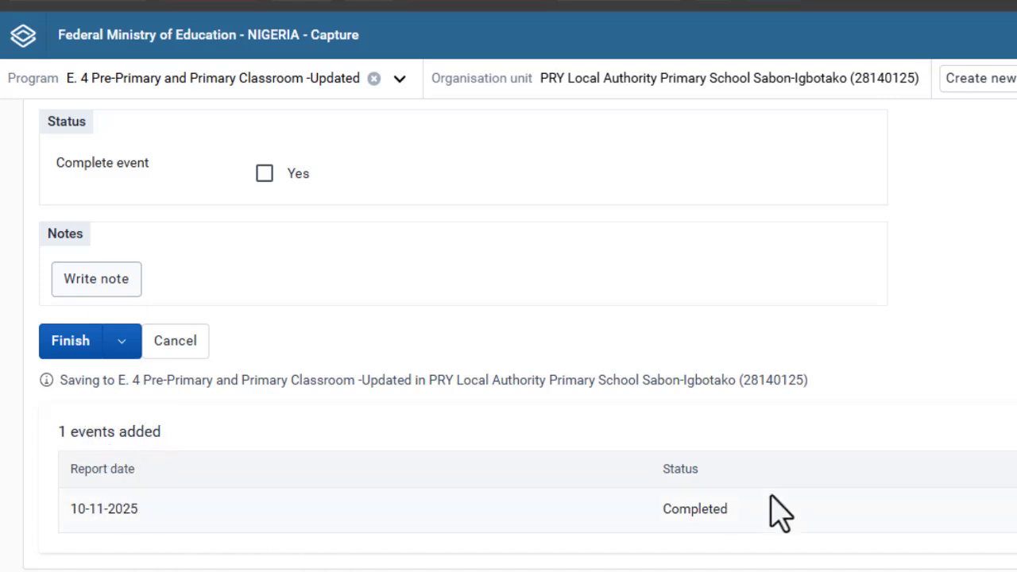
{"action": "scroll", "coordinate": [778, 512], "scroll_direction": "up", "scroll_amount": 10}
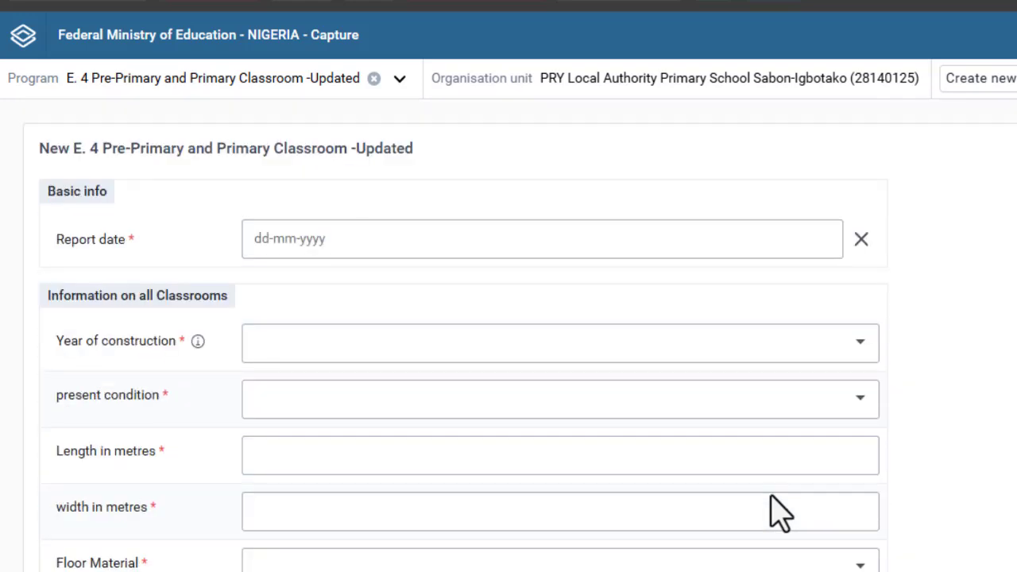
{"action": "left_click", "coordinate": [342, 246]}
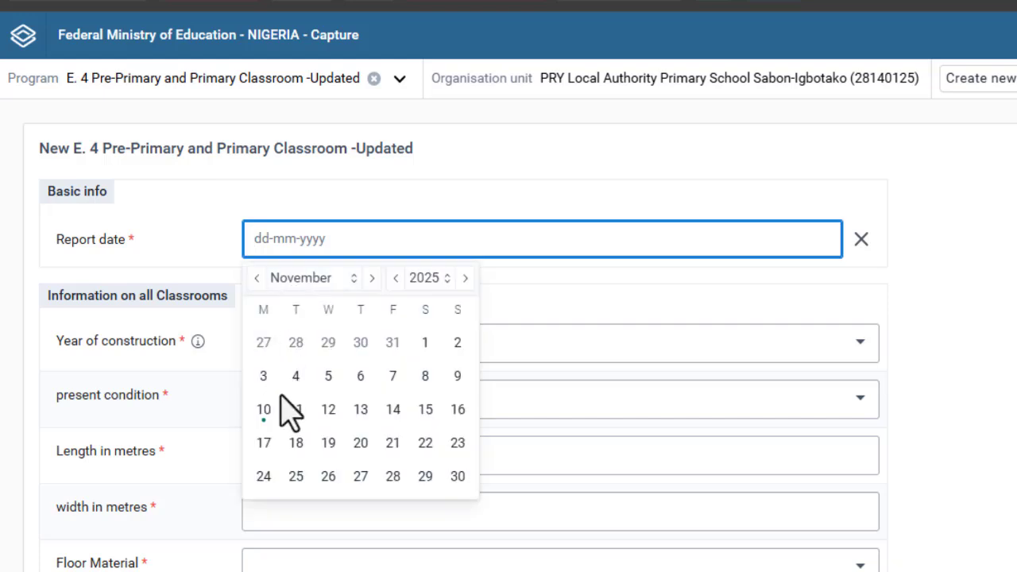
{"action": "left_click", "coordinate": [264, 412]}
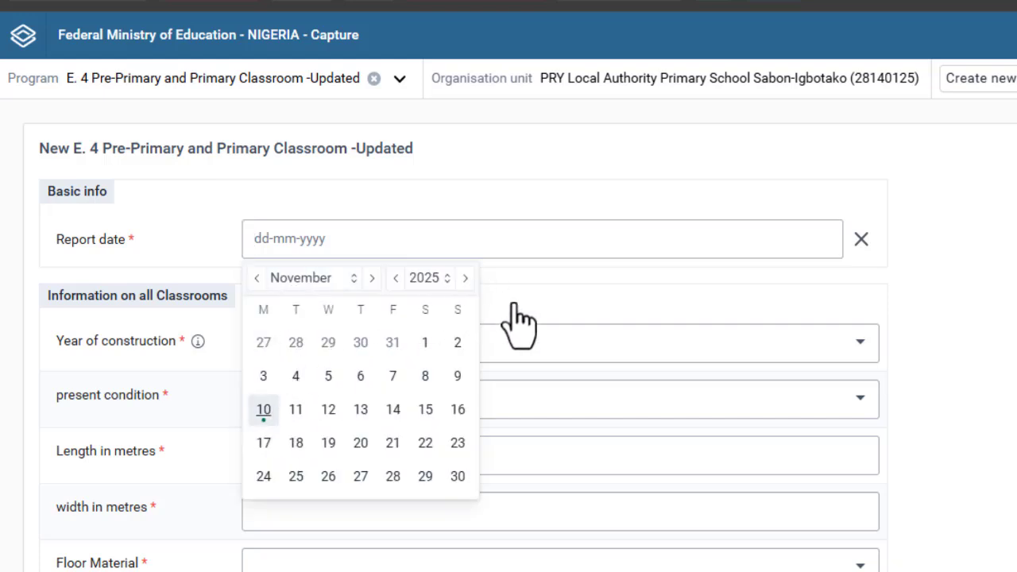
{"action": "left_click", "coordinate": [572, 284]}
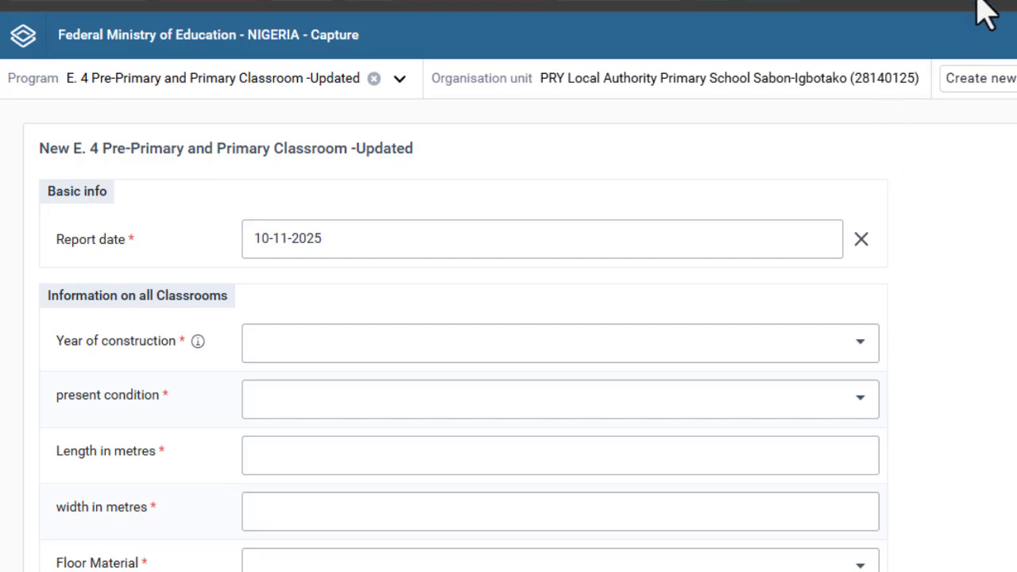
- Review the seven added events and reveal the Save and exit option
{"action": "scroll", "coordinate": [985, 20], "scroll_direction": "down", "scroll_amount": 15}
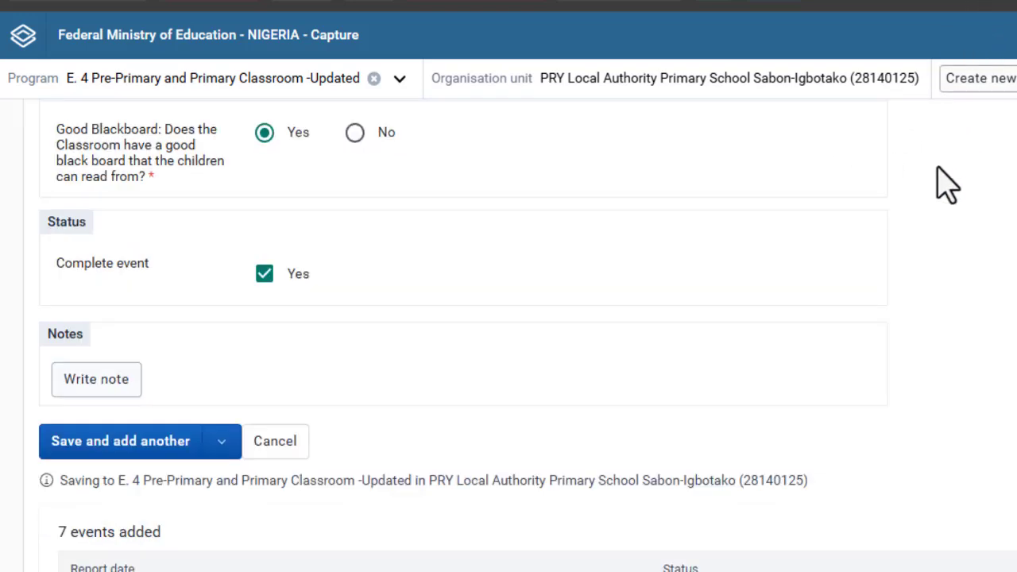
{"action": "scroll", "coordinate": [799, 306], "scroll_direction": "down", "scroll_amount": 3}
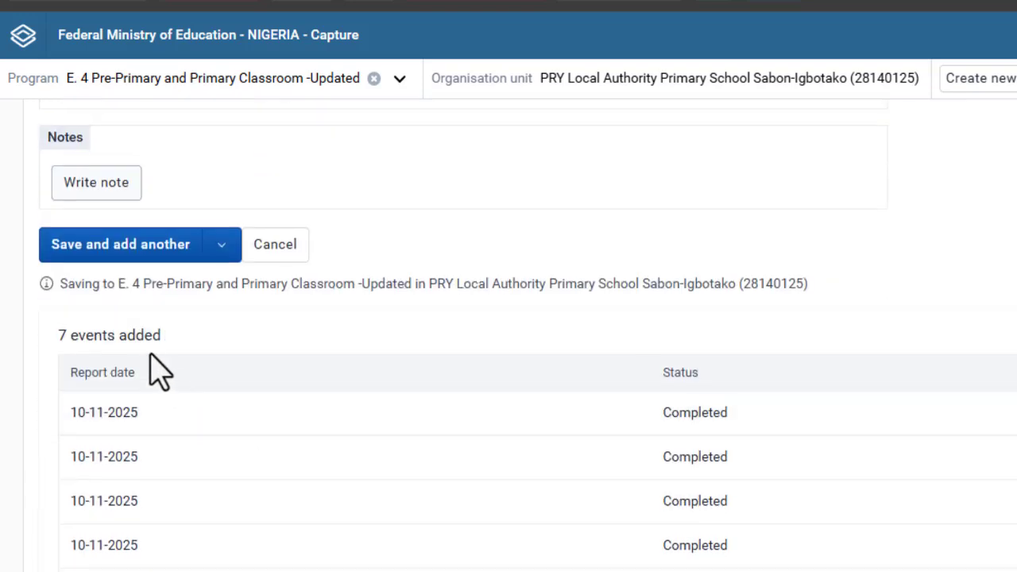
{"action": "scroll", "coordinate": [151, 367], "scroll_direction": "down", "scroll_amount": 1}
{"action": "scroll", "coordinate": [151, 367], "scroll_direction": "down", "scroll_amount": 2}
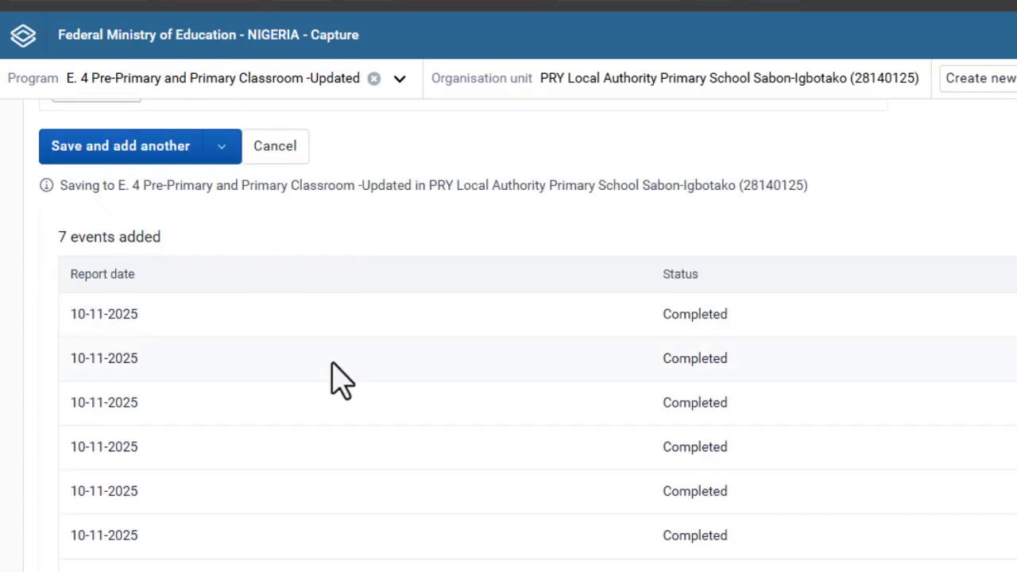
{"action": "scroll", "coordinate": [387, 345], "scroll_direction": "up", "scroll_amount": 10}
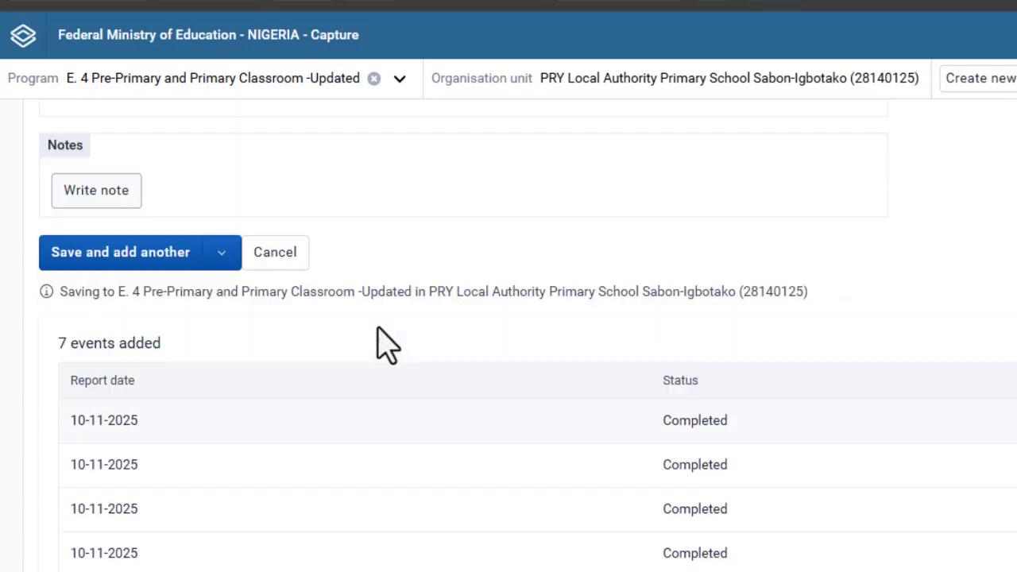
{"action": "scroll", "coordinate": [387, 345], "scroll_direction": "down", "scroll_amount": 10}
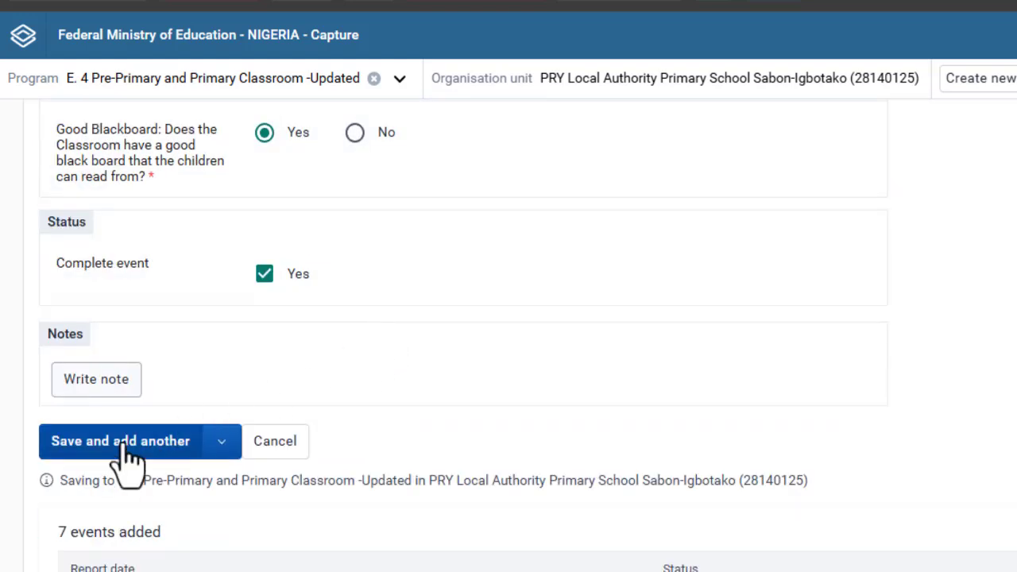
{"action": "left_click", "coordinate": [224, 449]}
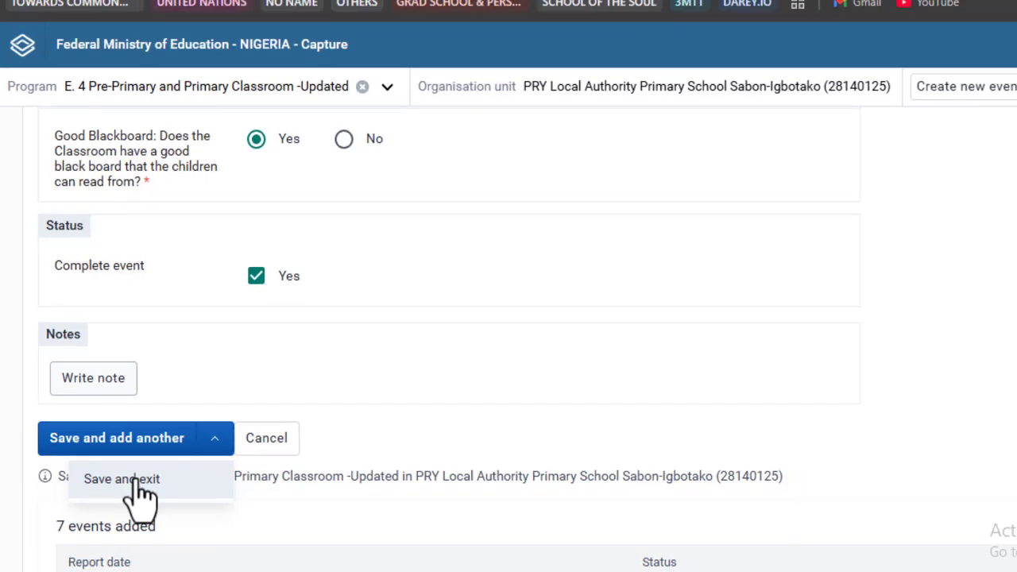
- Save the last event with Save and exit and review the completed registered events
{"action": "left_click", "coordinate": [131, 483]}
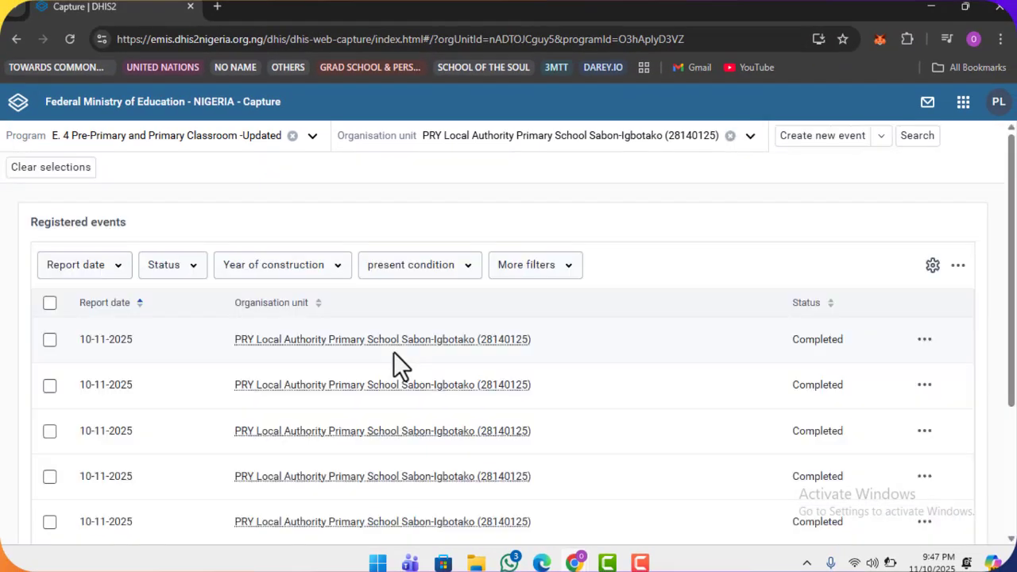
{"action": "scroll", "coordinate": [393, 352], "scroll_direction": "down", "scroll_amount": 5}
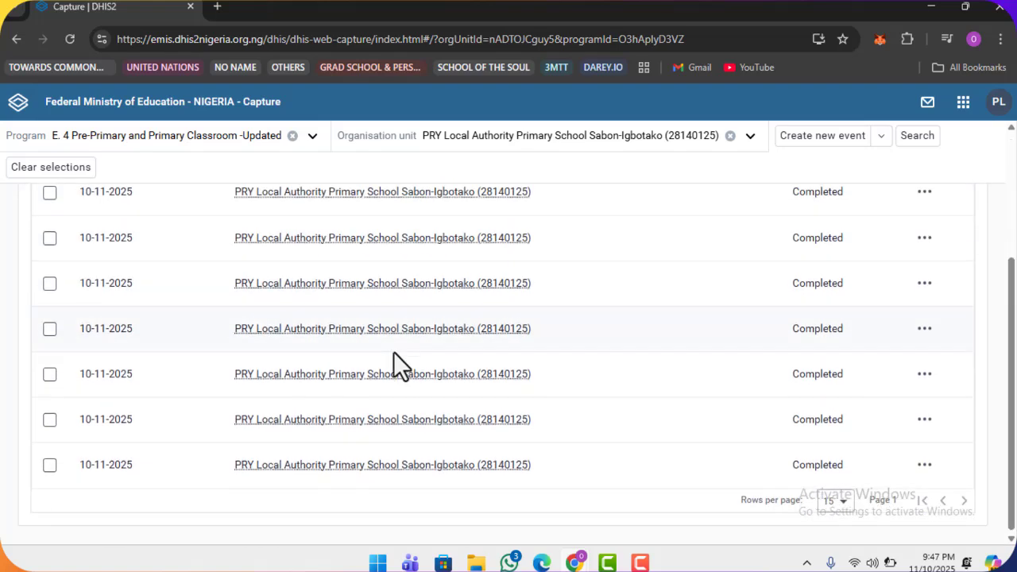
{"action": "scroll", "coordinate": [394, 351], "scroll_direction": "up", "scroll_amount": 5}
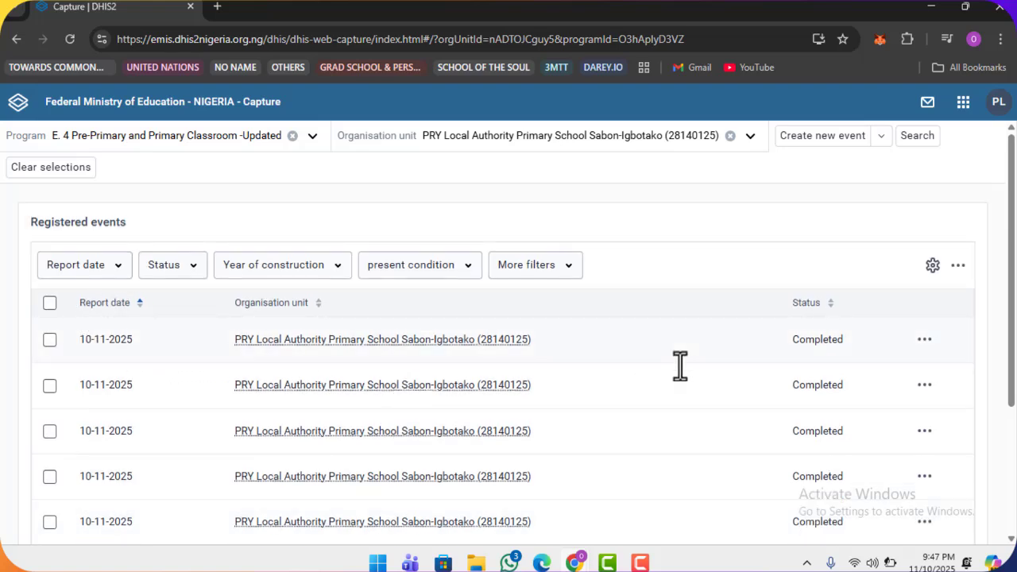
{"action": "scroll", "coordinate": [680, 365], "scroll_direction": "down", "scroll_amount": 5}
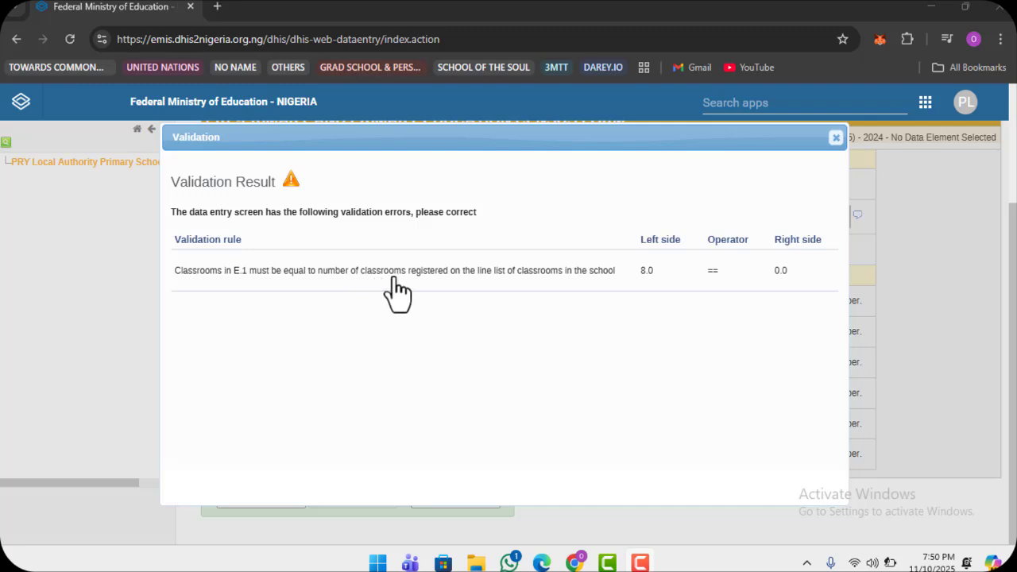
- Raise the screen brightness while the validation result shows 8.0 versus 0.0 classrooms
{"action": "key", "text": "XF86MonBrightnessUp"}
{"action": "key", "text": "XF86MonBrightnessUp"}
{"action": "key", "text": "XF86MonBrightnessUp"}
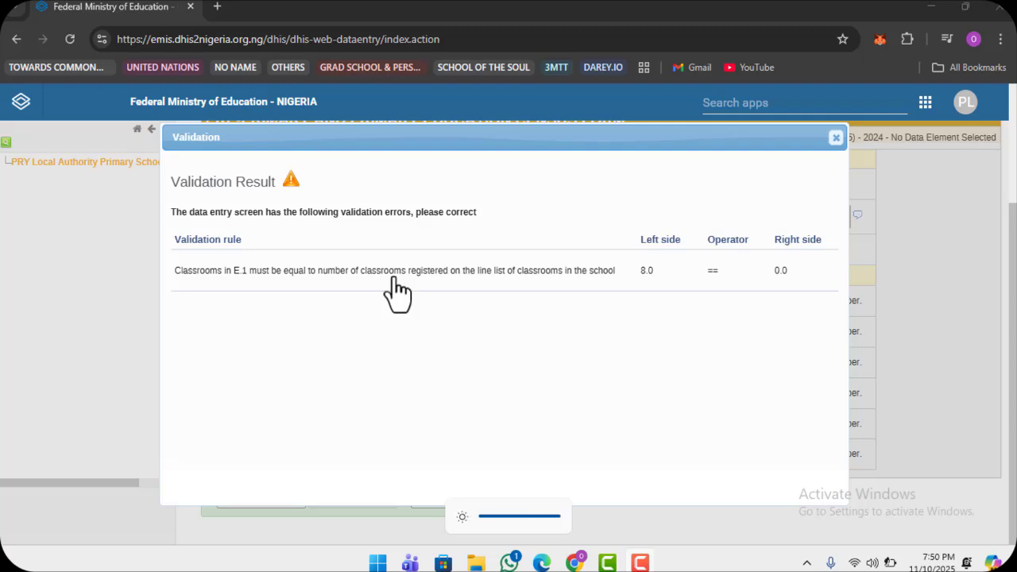